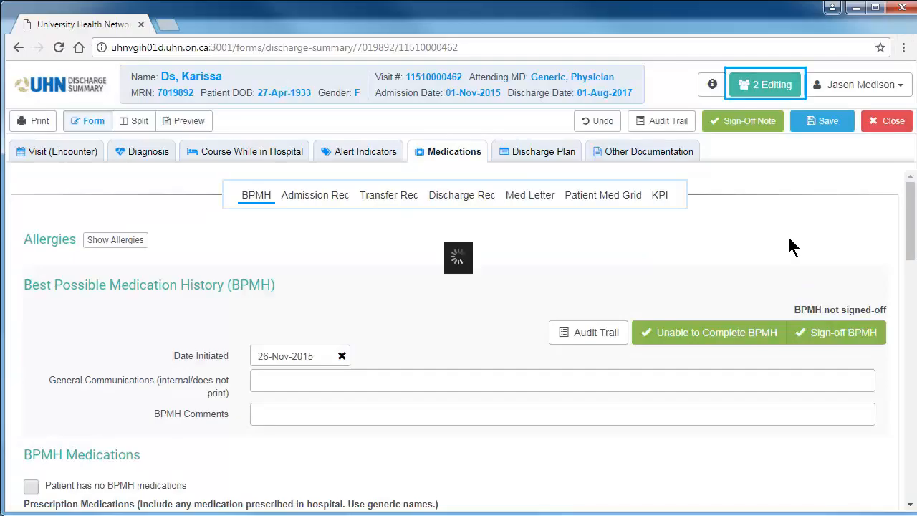
View the list of users currently editing the form, and dismiss the notification about the BPMH update
click(770, 88)
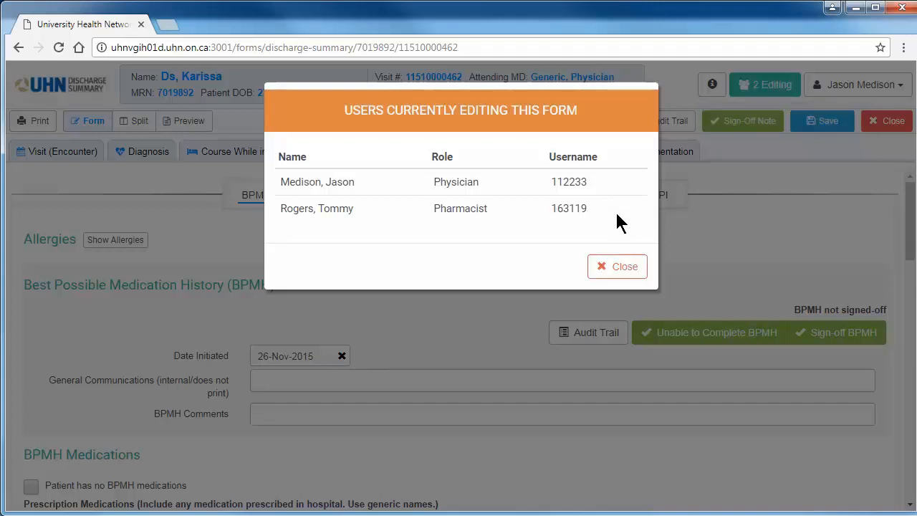
click(618, 267)
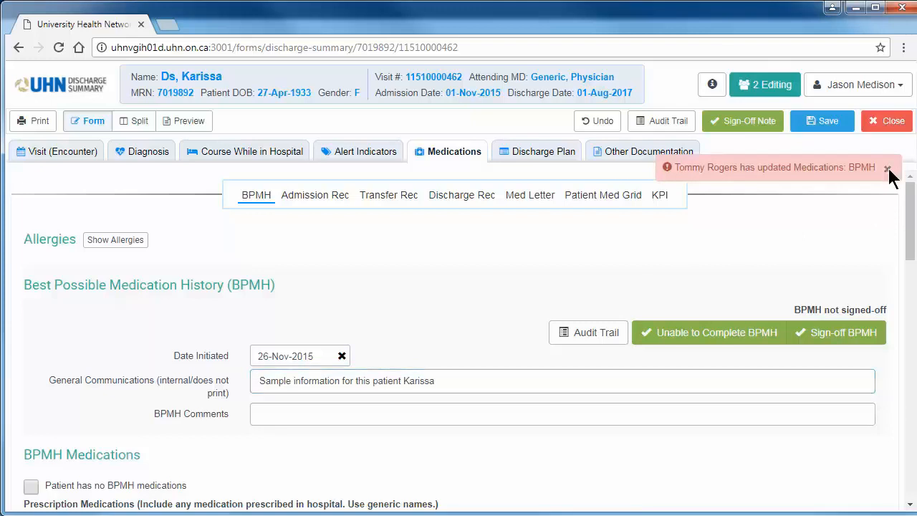
click(888, 169)
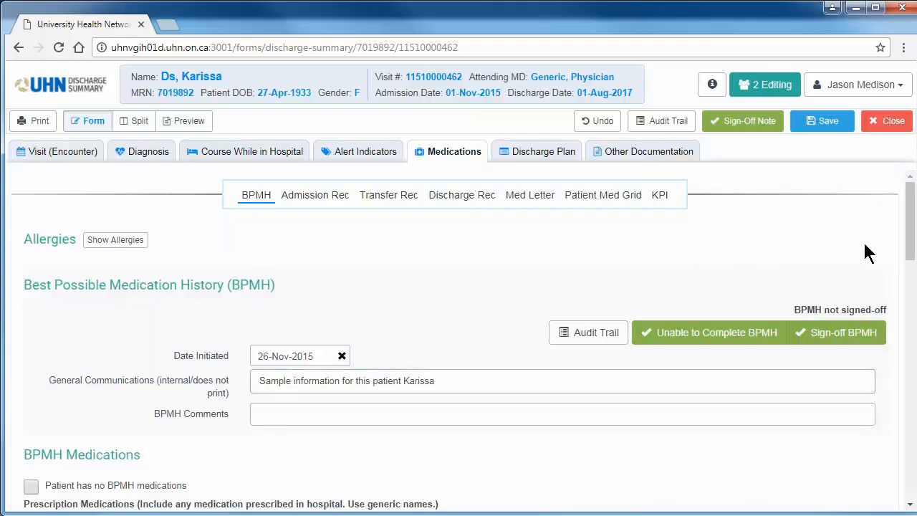
Try to sign off the Best Possible Medication History (BPMH)
click(860, 339)
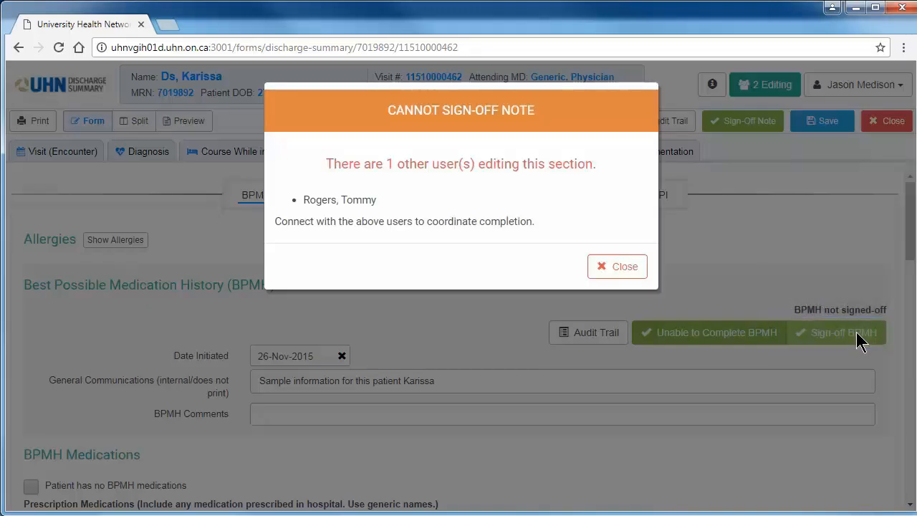
click(625, 272)
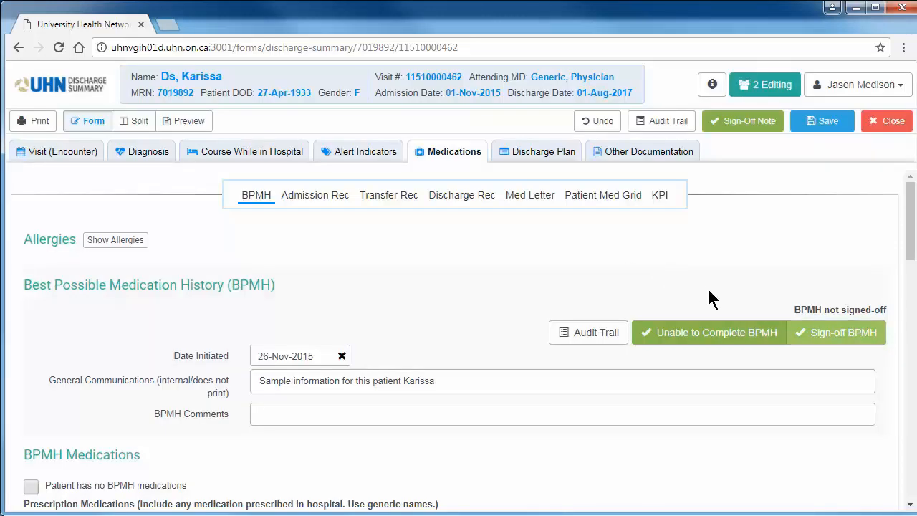
click(821, 334)
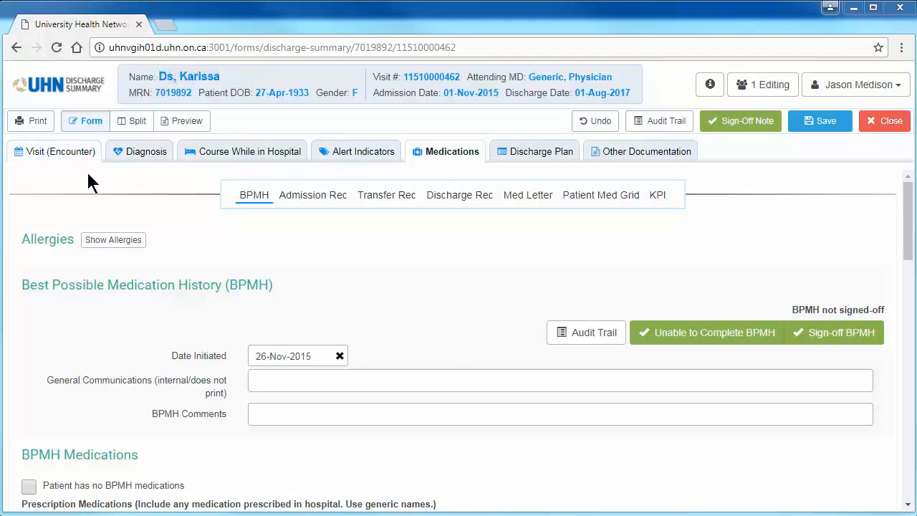
Check the guidance for the Allergies section and review the medication list in the Discharge Rec
mouse_move(60, 238)
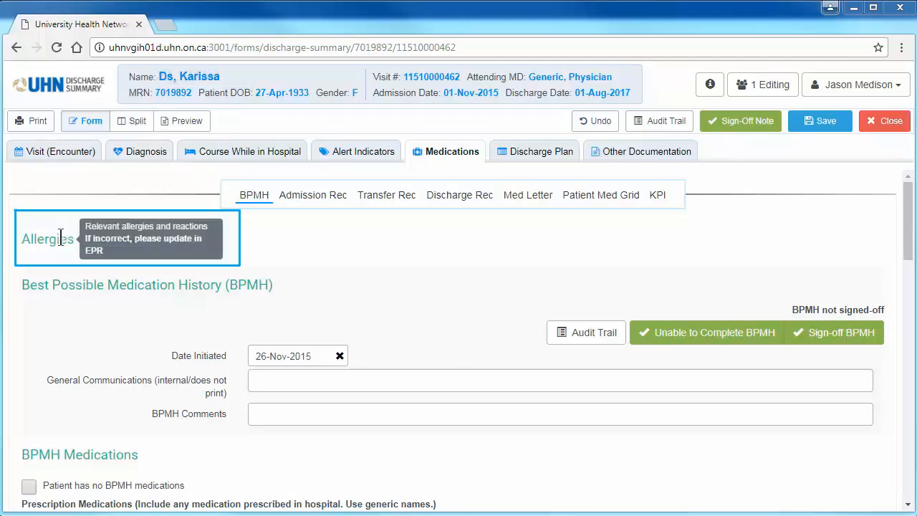
mouse_move(80, 278)
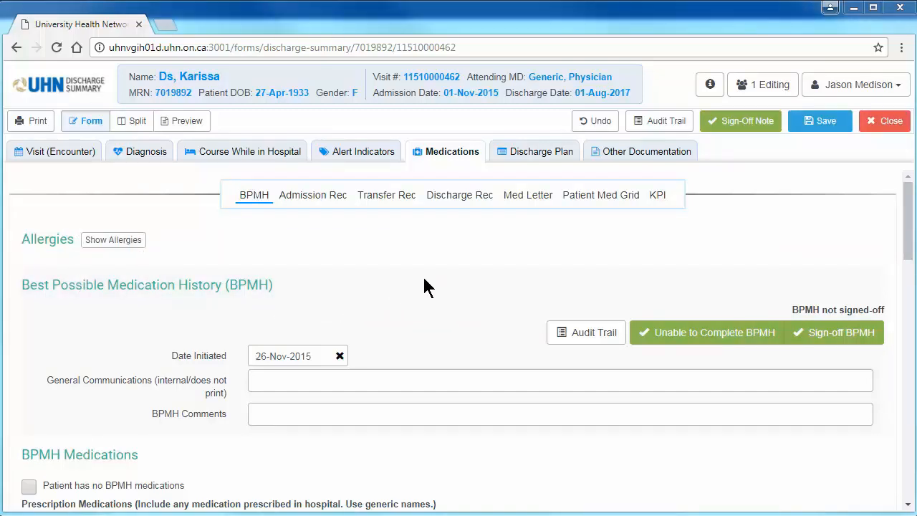
click(473, 200)
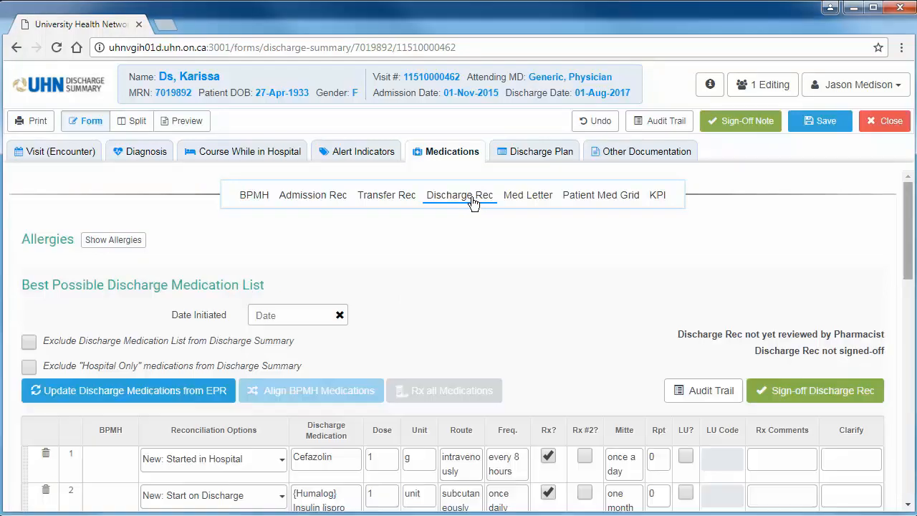
drag(904, 287, 908, 357)
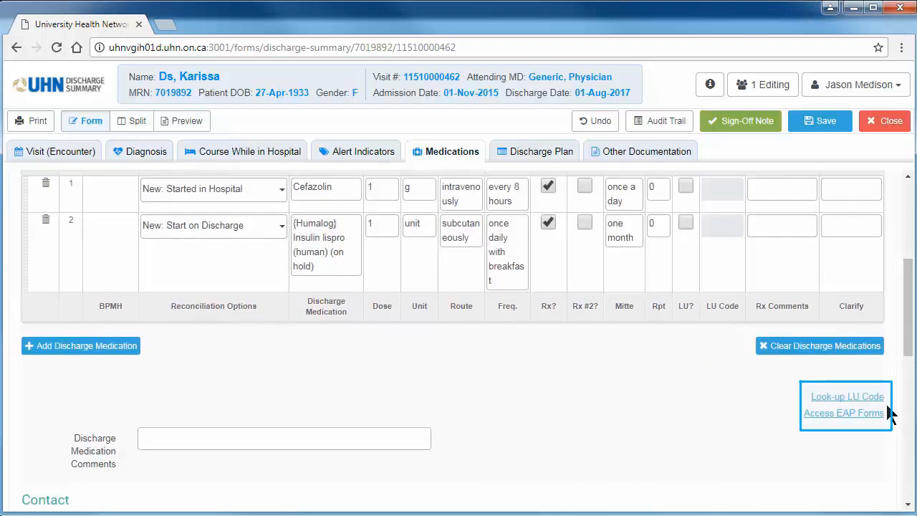
View the EPR provider request form linked below the visit's copy recipients, and close it again
click(94, 155)
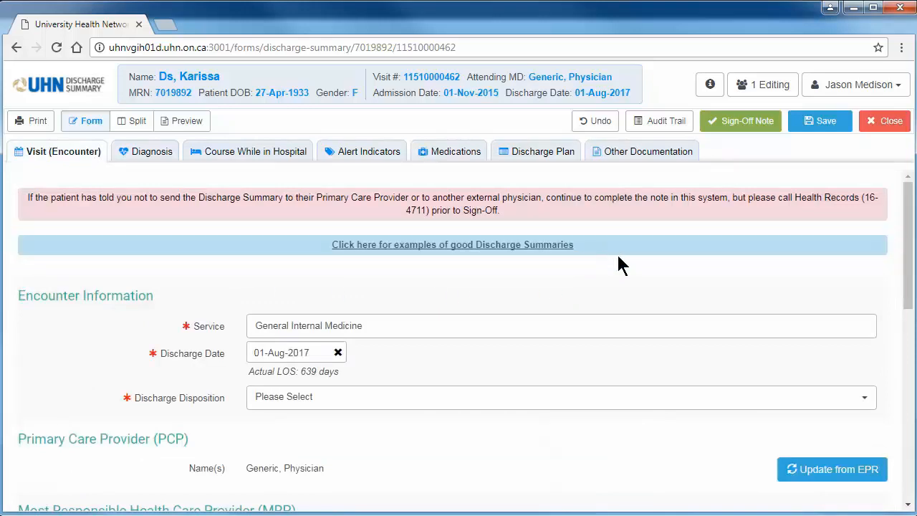
drag(909, 289, 907, 459)
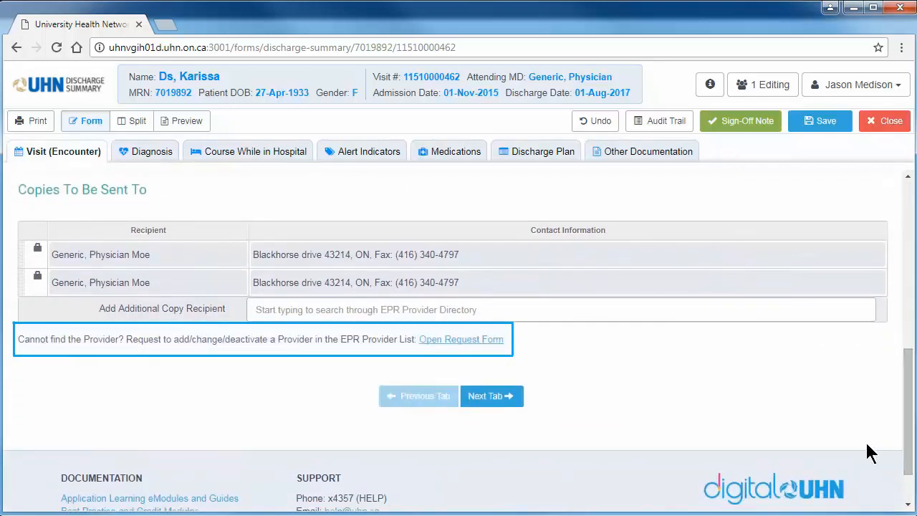
click(491, 341)
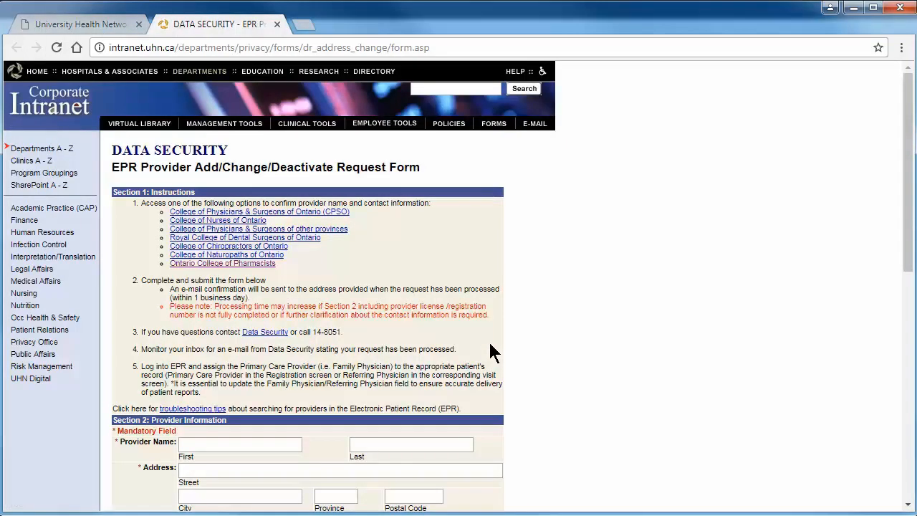
click(277, 24)
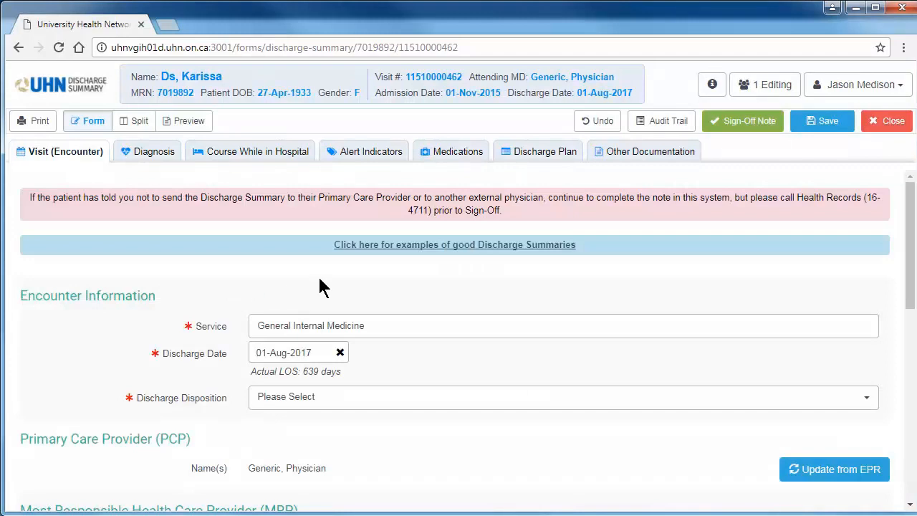
Fill in the Drug Coverage note of the medication letter by pulling it from the BPMH
click(463, 158)
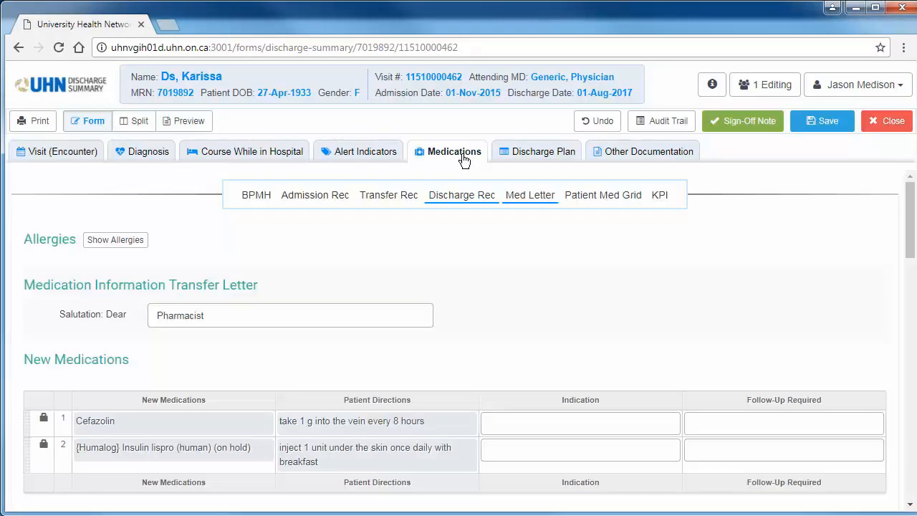
drag(908, 259, 910, 391)
click(216, 355)
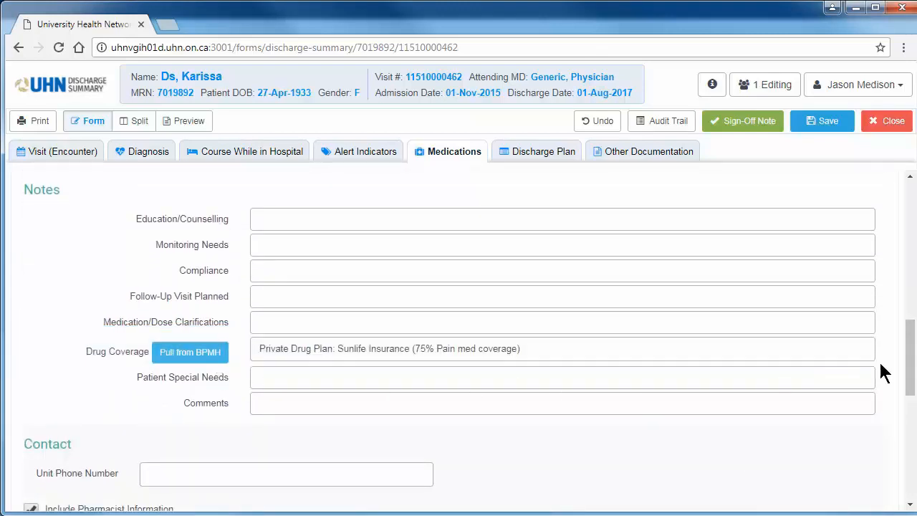
Pull the pharmacist and prescriber contact information for the medication letter from the Discharge Rec
drag(909, 362, 910, 422)
click(858, 342)
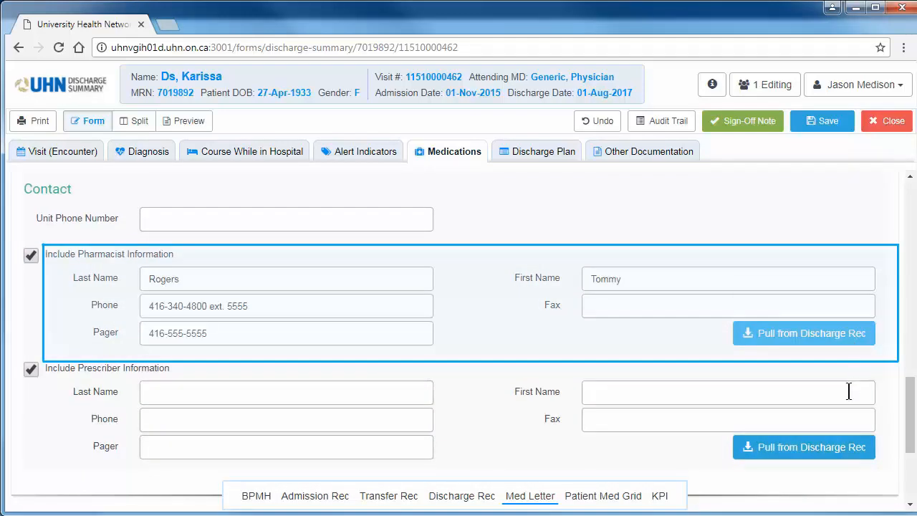
click(849, 446)
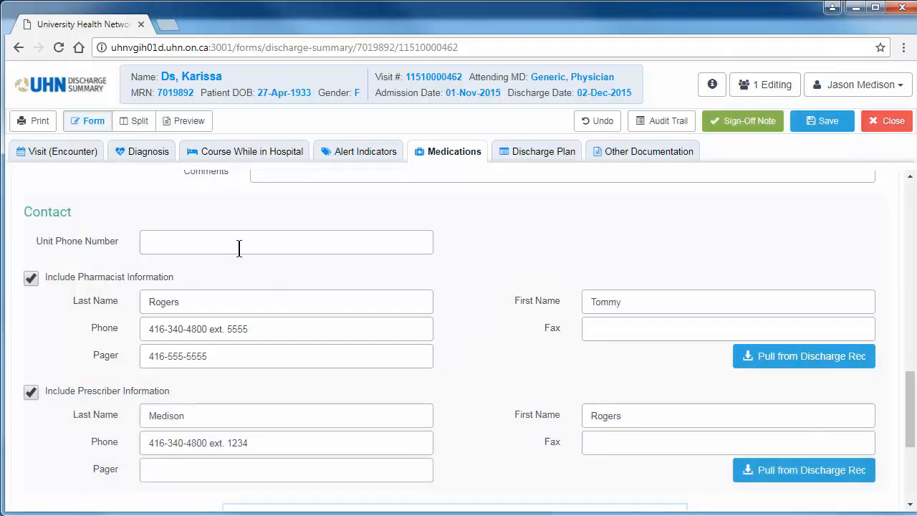
Set the discharge diagnosis to Atrioventricular block and acknowledge the suggestion to double-check it
click(150, 151)
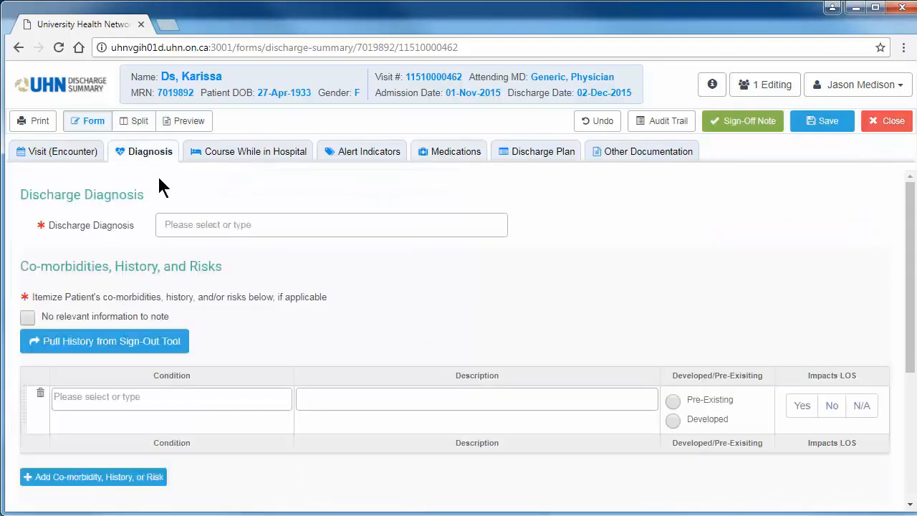
click(189, 224)
text(atr)
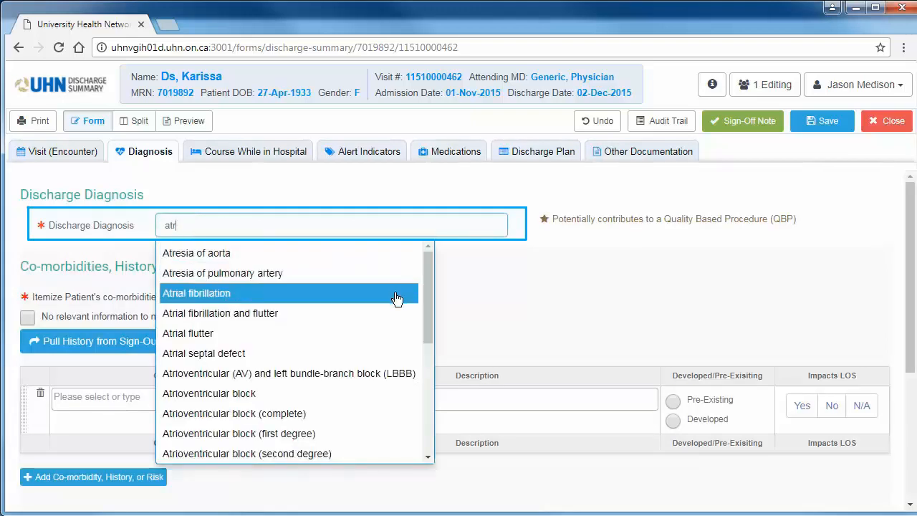
mouse_move(429, 326)
mouse_down()
mouse_move(428, 377)
mouse_move(427, 323)
mouse_up()
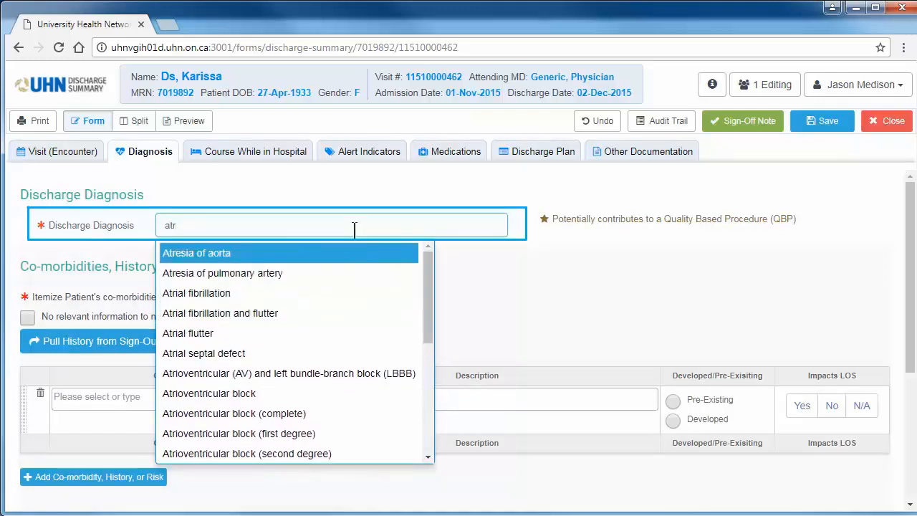
text(iov)
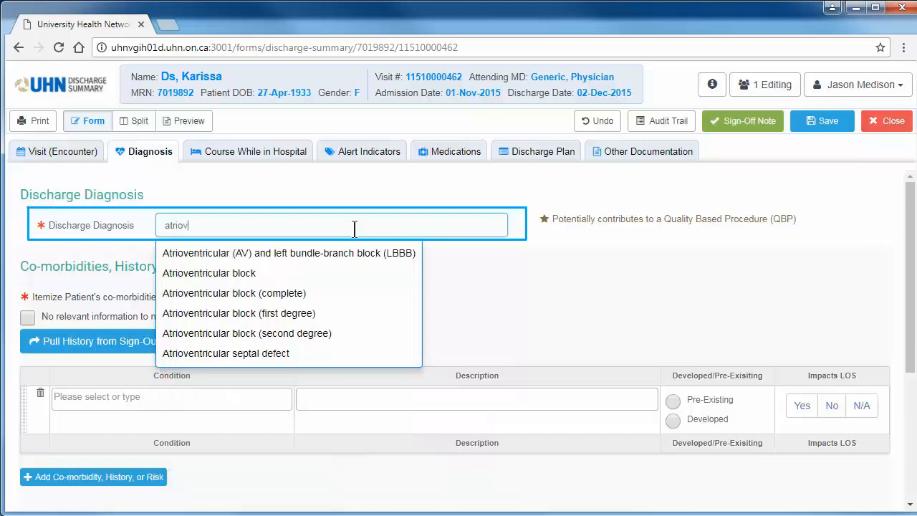
click(342, 273)
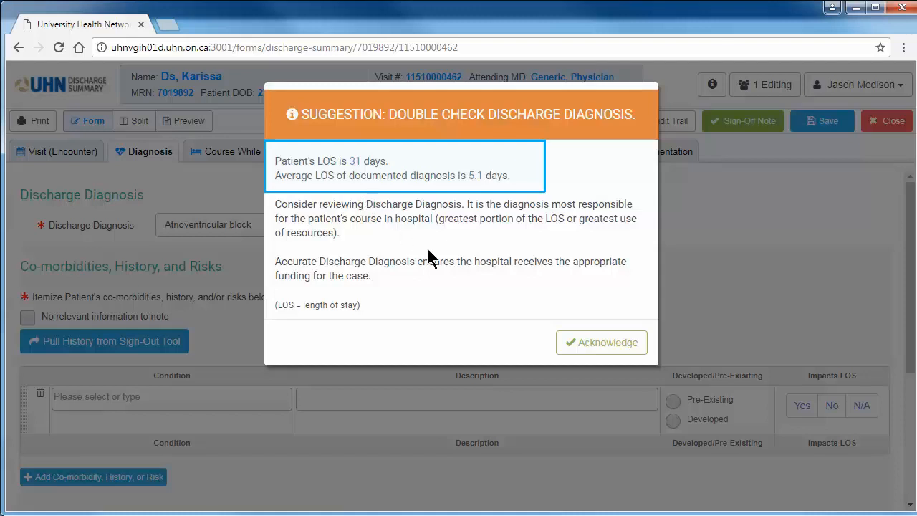
click(589, 346)
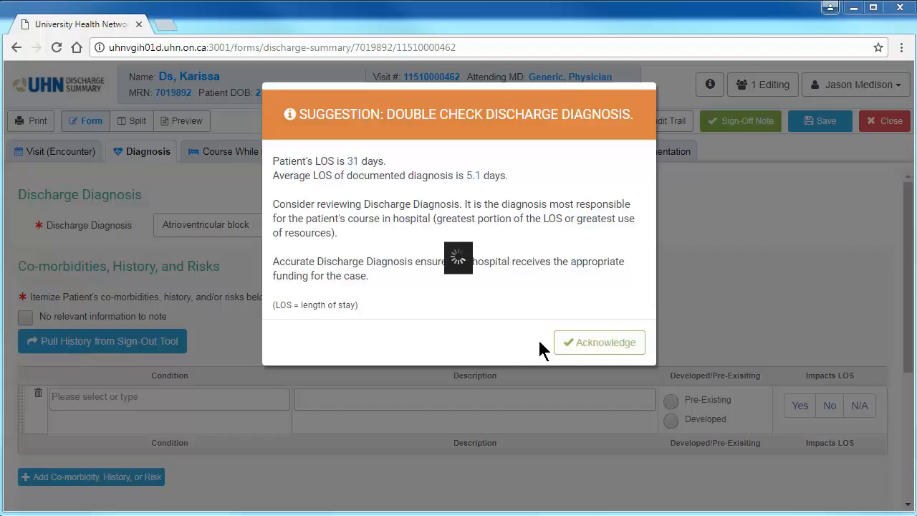
click(566, 344)
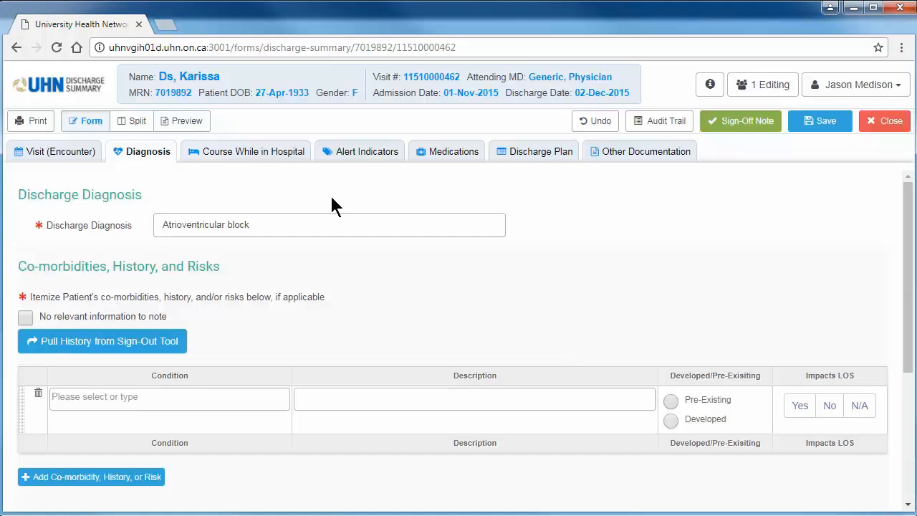
Enter Bypass of artery of limb as a procedure in the Interventions of the course while in hospital
click(301, 152)
drag(907, 208, 896, 459)
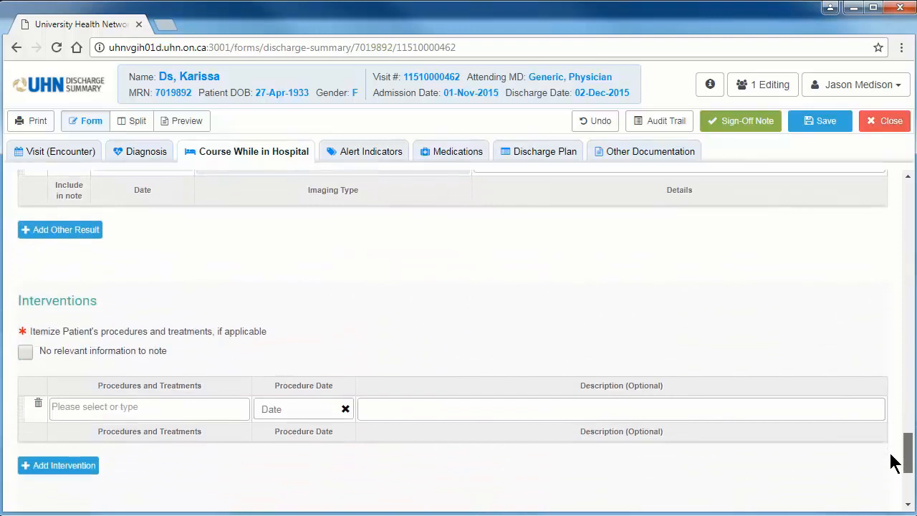
click(188, 409)
text(arte)
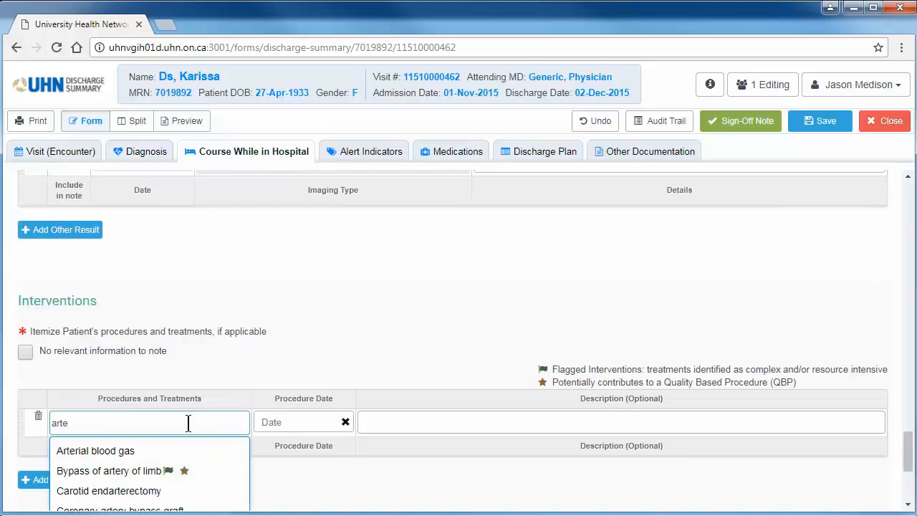
click(176, 471)
scroll(175, 477, down, 1)
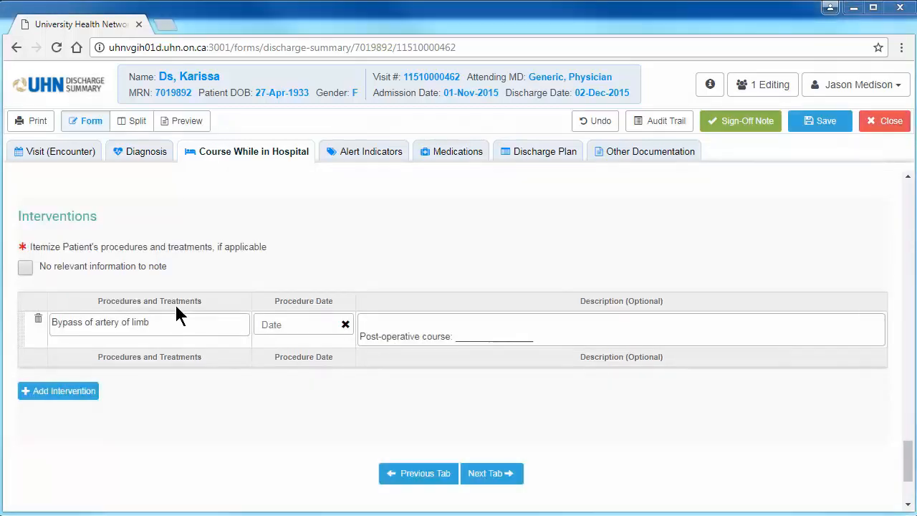
Show the form beside its preview, check the Interventions there, and mark that section as having no relevant information to note
click(136, 122)
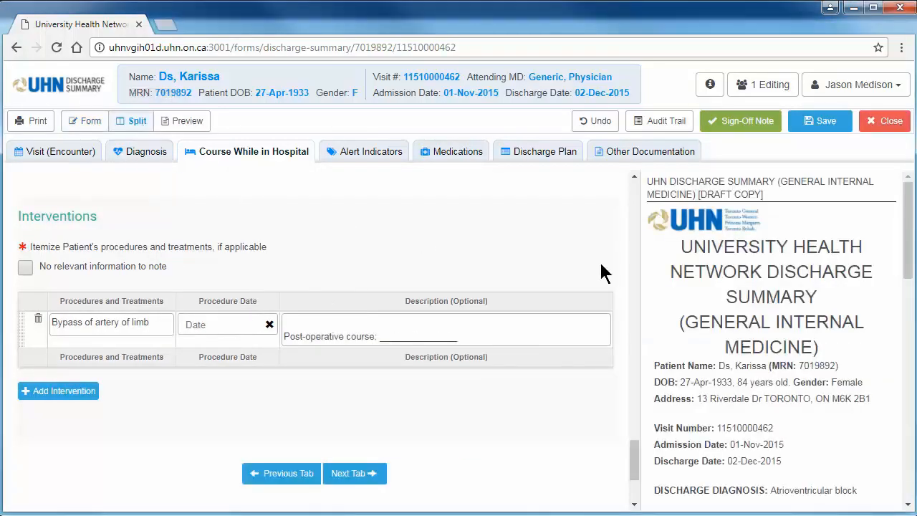
drag(911, 278, 911, 408)
click(745, 294)
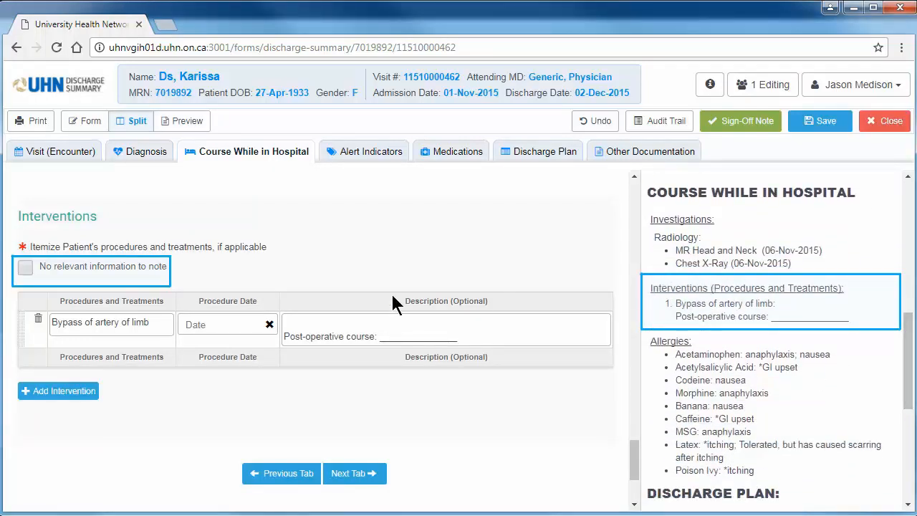
click(25, 268)
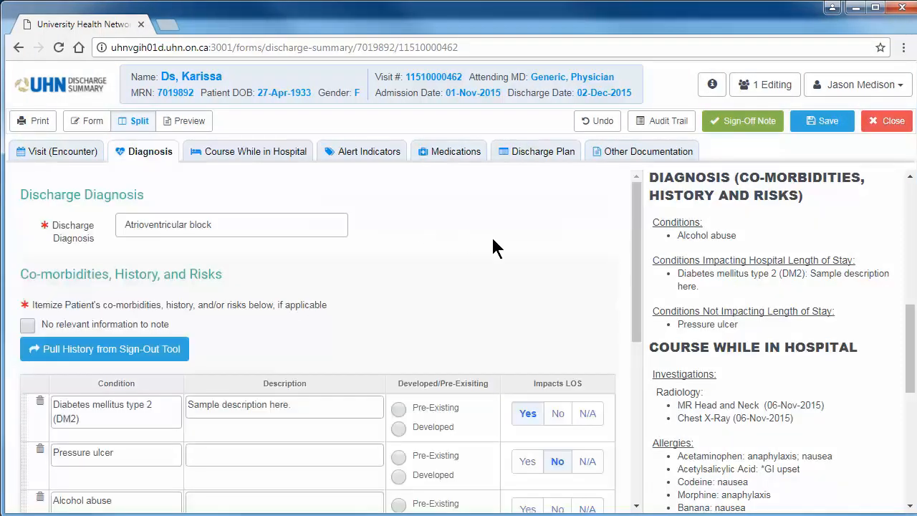
Add Abnormal serum enzyme levels as a new condition under Co-morbidities, History, and Risks
drag(638, 272, 635, 315)
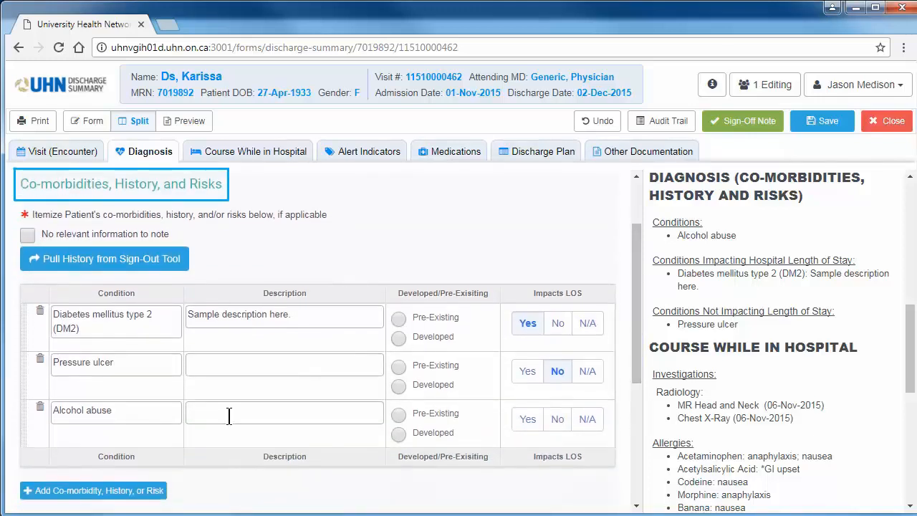
click(140, 493)
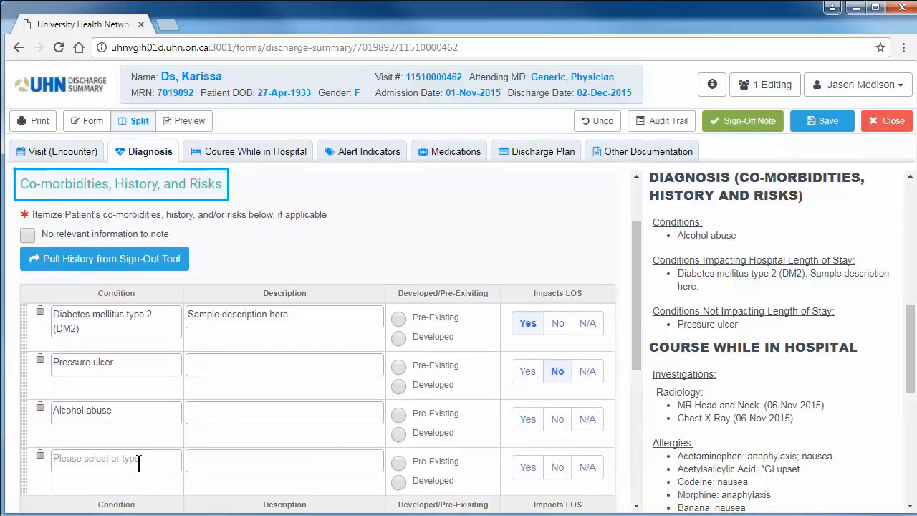
click(138, 462)
text(abnor)
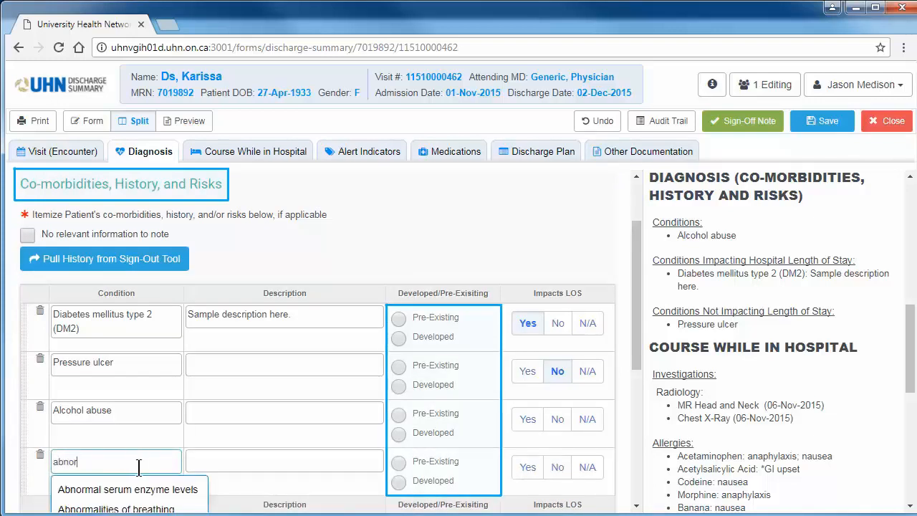
click(141, 489)
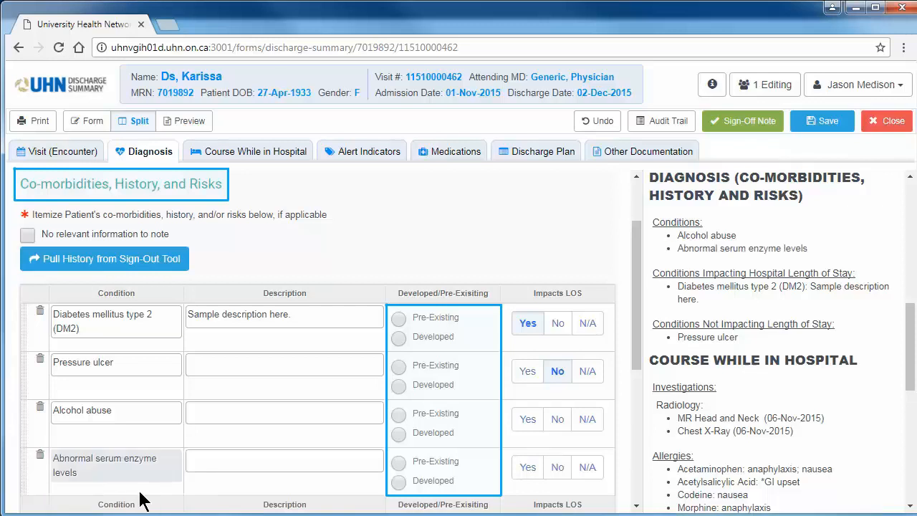
Mark Alcohol abuse as Pre-Existing with LOS impact Yes, and Abnormal serum enzyme levels as Developed with LOS impact No
click(399, 421)
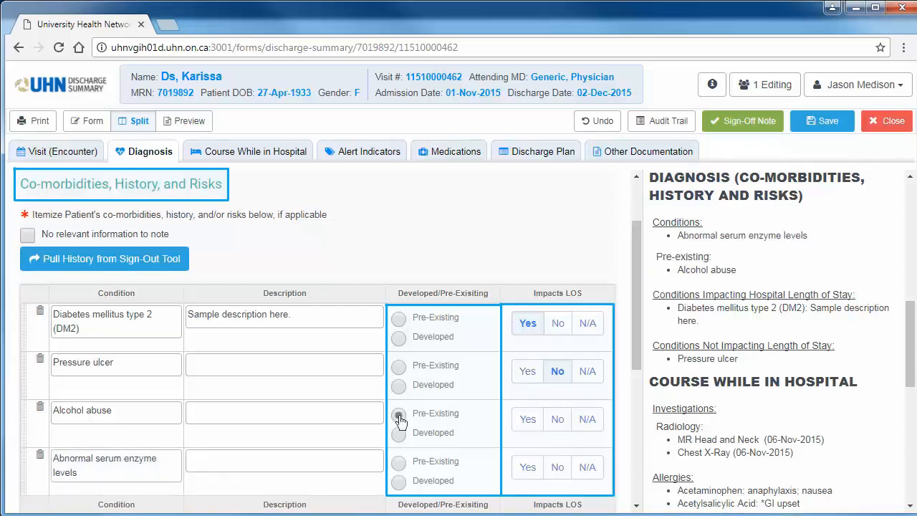
click(399, 485)
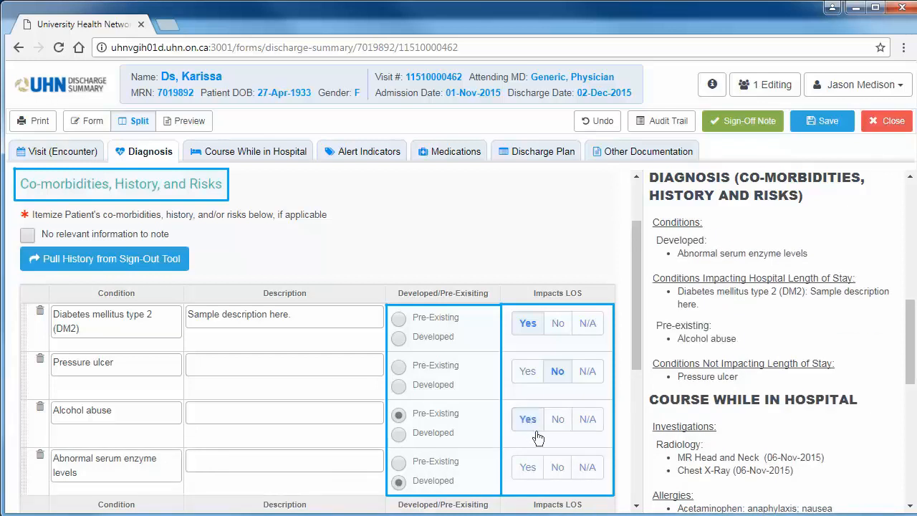
click(557, 469)
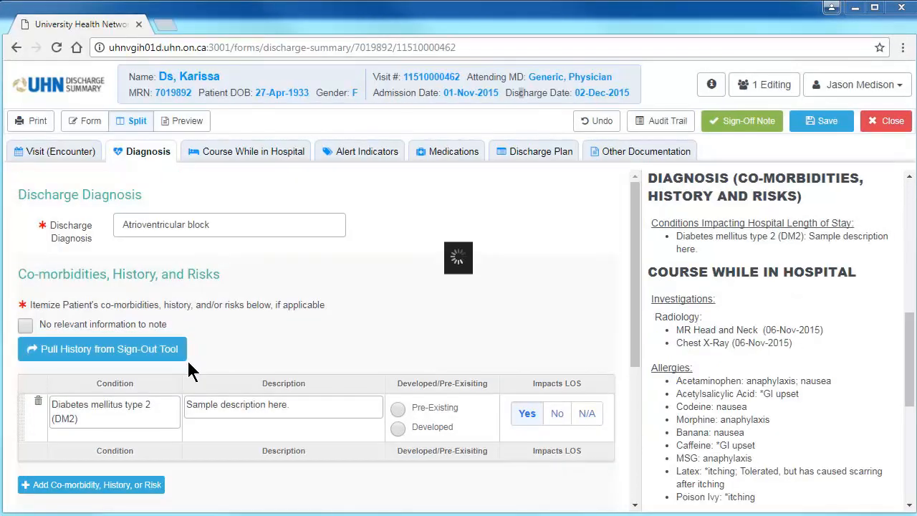
Pull the past medical history from the Sign-Out Tool into the co-morbidities and append "edit" to its description
click(184, 359)
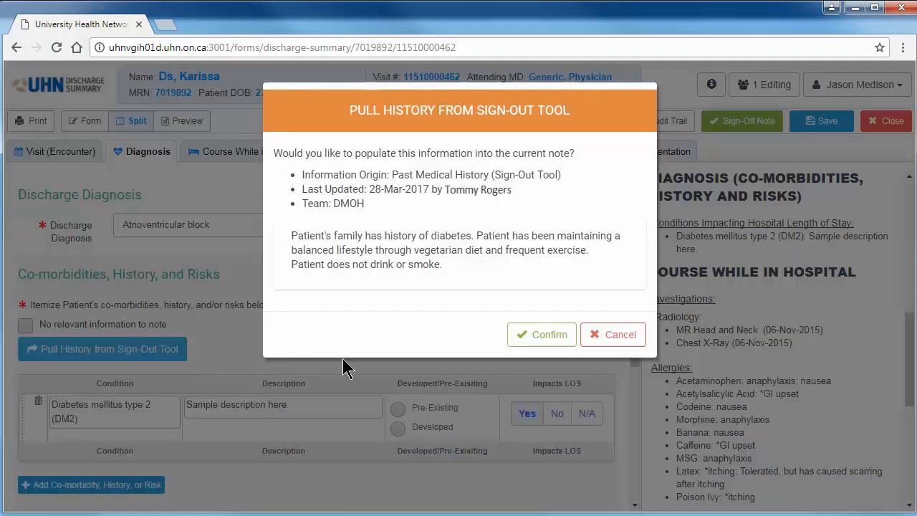
click(538, 342)
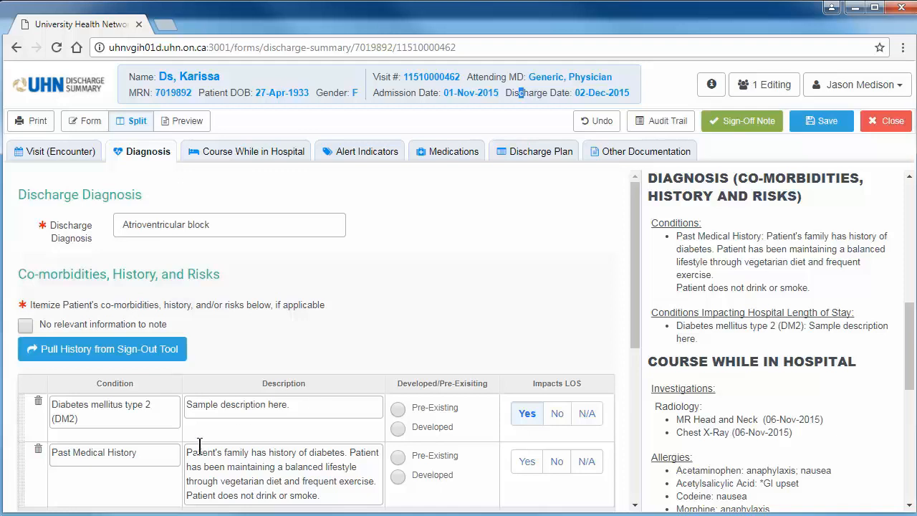
click(331, 493)
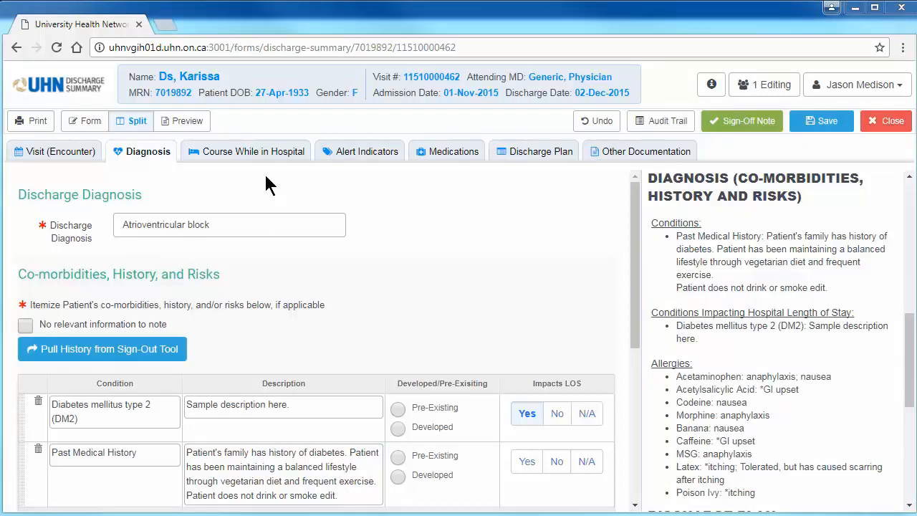
Filter the lab results in Course While in Hospital by CBC and by PT/INR, and show all labs again
click(262, 159)
drag(637, 213, 637, 285)
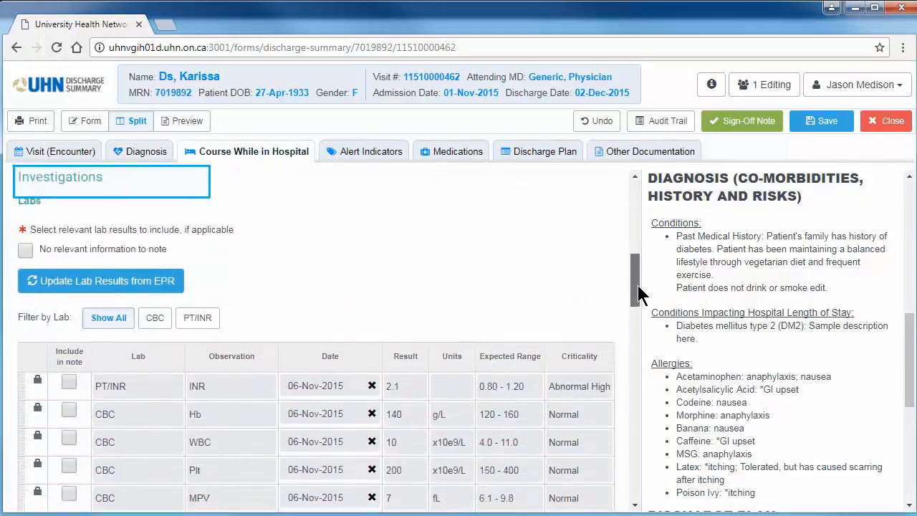
click(155, 323)
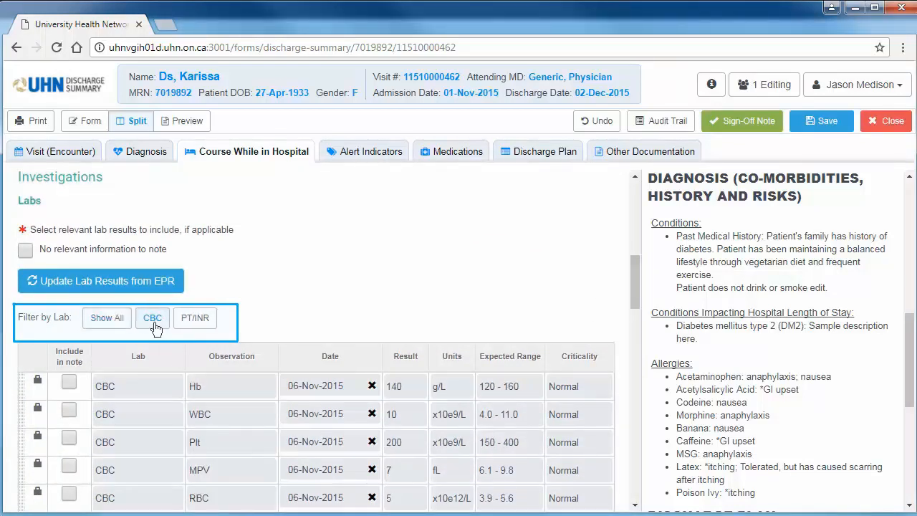
click(192, 324)
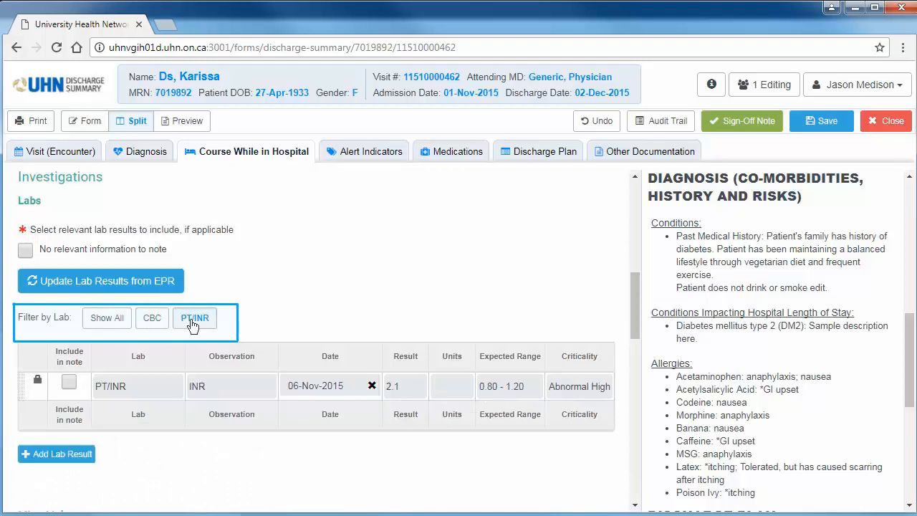
click(115, 326)
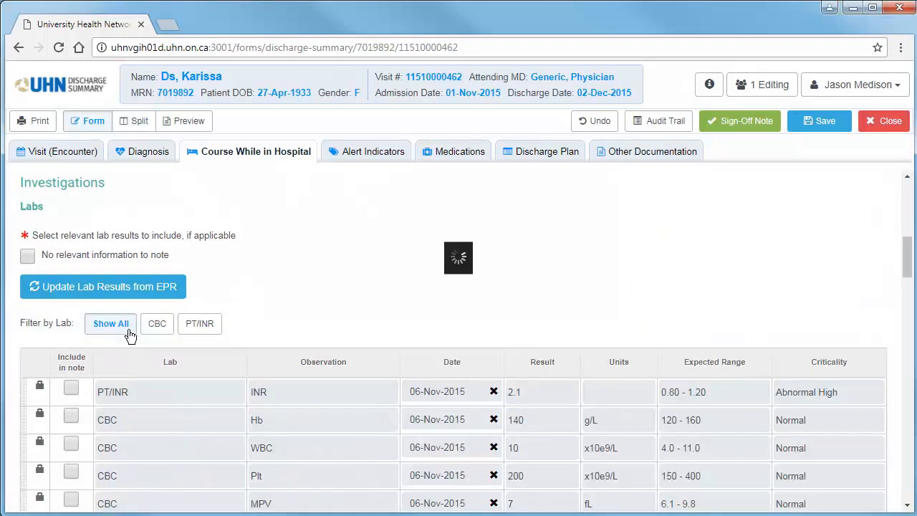
Copy the full Chest X-Ray report text from the Radiology results into that entry's Details
drag(905, 277, 905, 313)
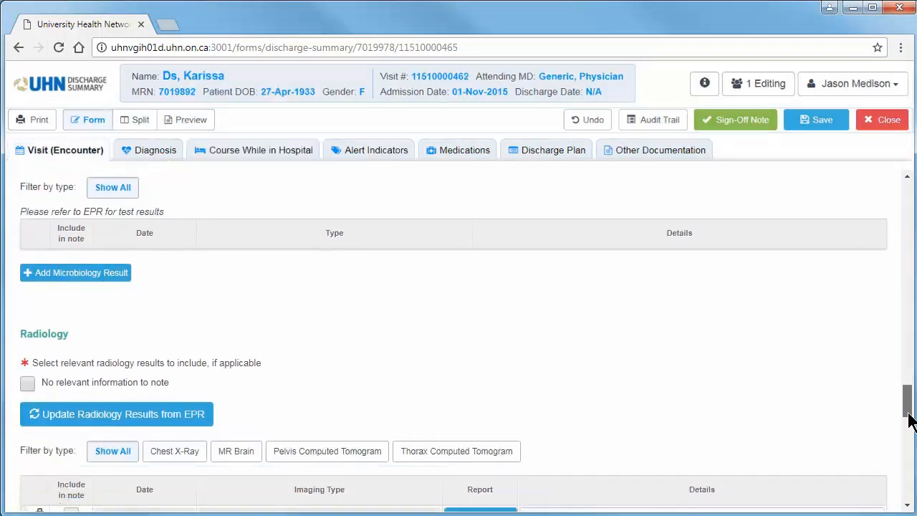
drag(909, 419, 909, 434)
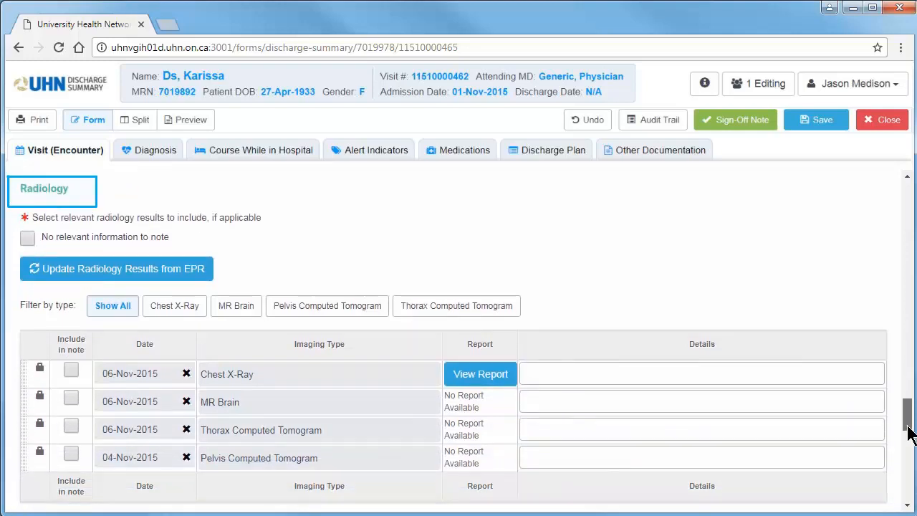
click(502, 380)
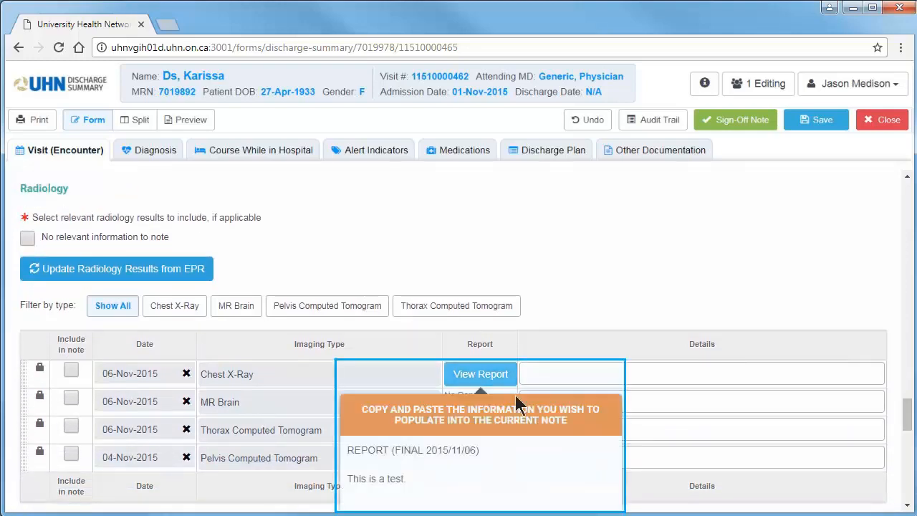
drag(414, 487, 348, 450)
key(ctrl+c)
click(567, 378)
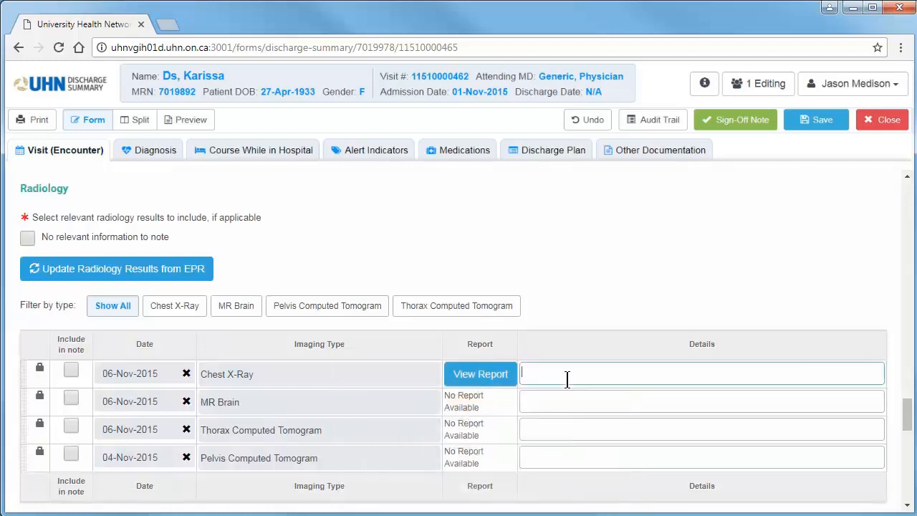
key(ctrl+v)
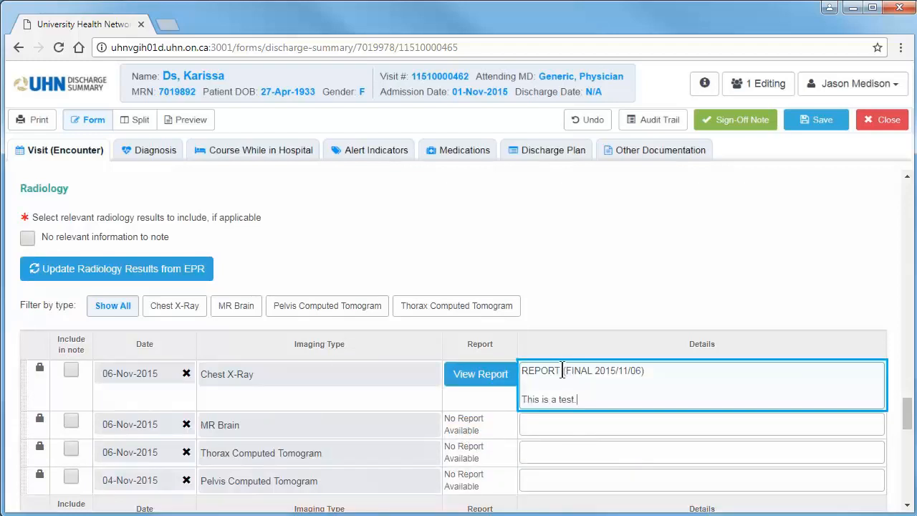
Remove the word REPORT from the start of the Chest X-Ray details
drag(564, 374, 529, 372)
key(BackSpace)
key(BackSpace)
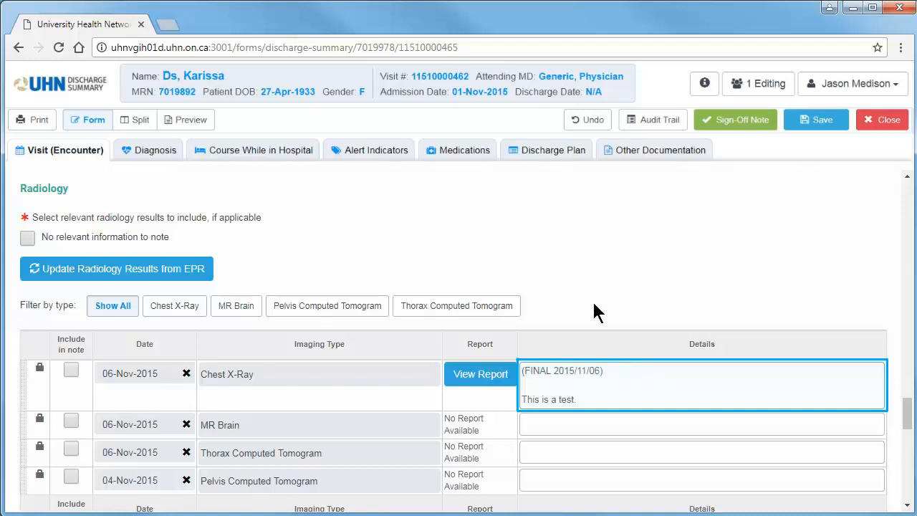
Look through the Discharge Plan and bring up the scheduled PHS appointments available for Appointments and Referrals
scroll(910, 412, up, 3)
drag(910, 412, 911, 422)
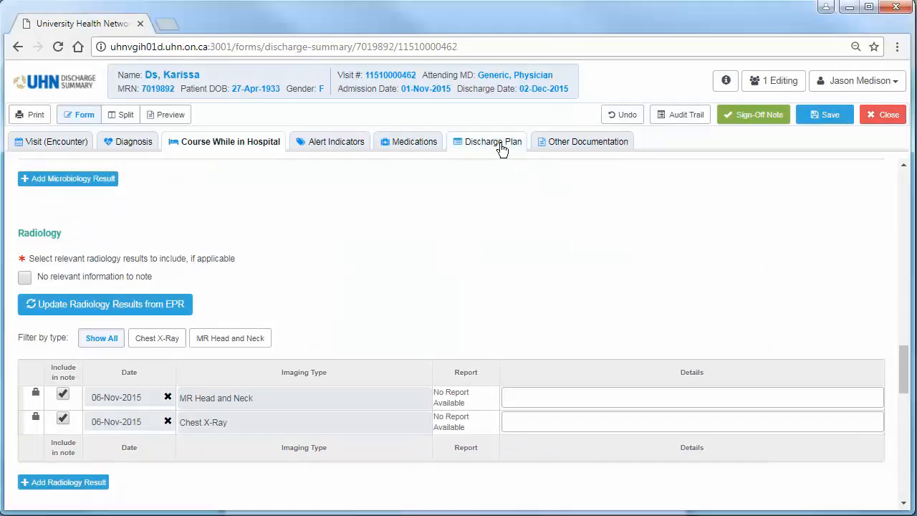
click(502, 147)
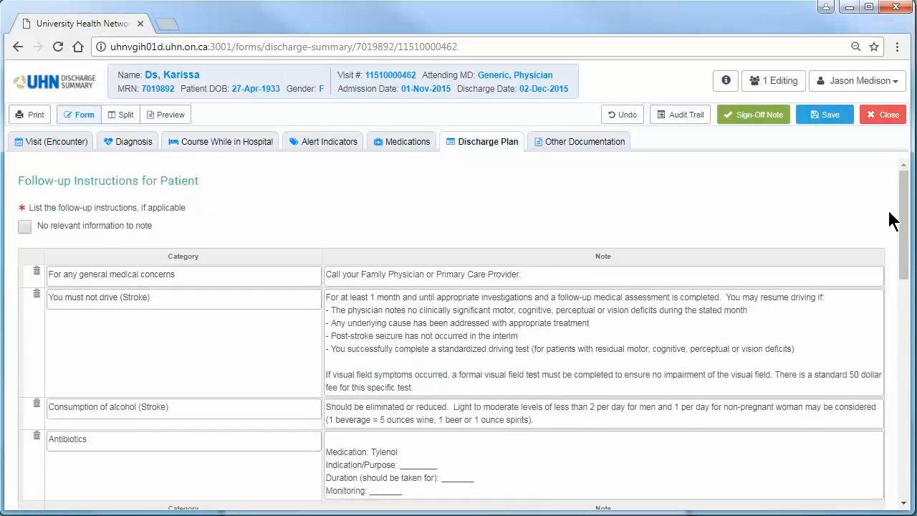
drag(904, 222, 905, 303)
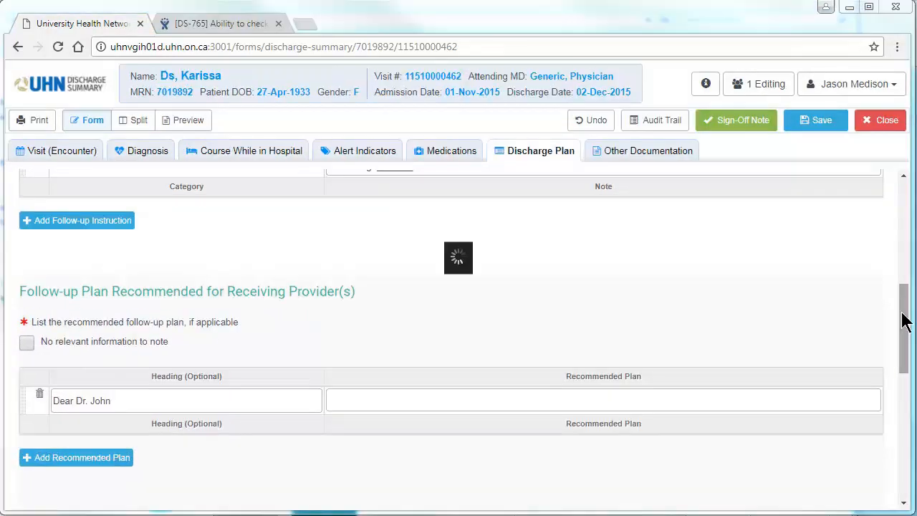
drag(905, 322, 895, 396)
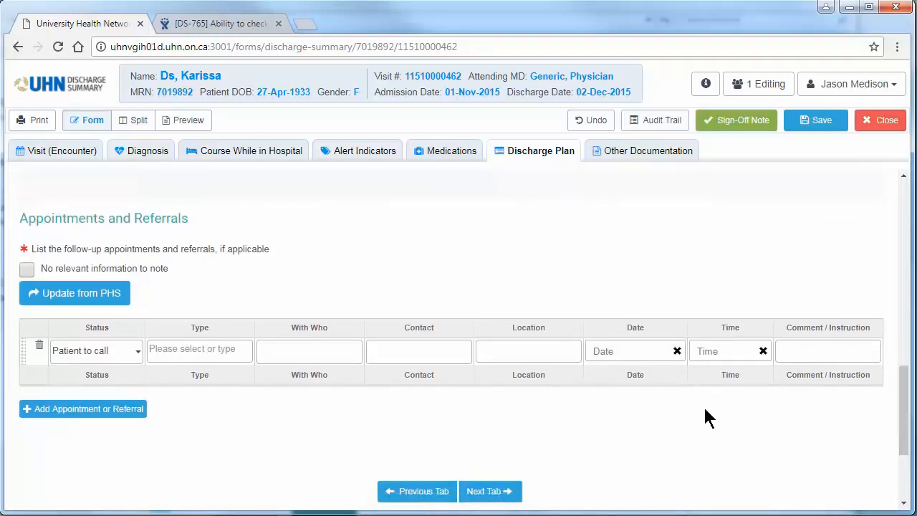
click(113, 297)
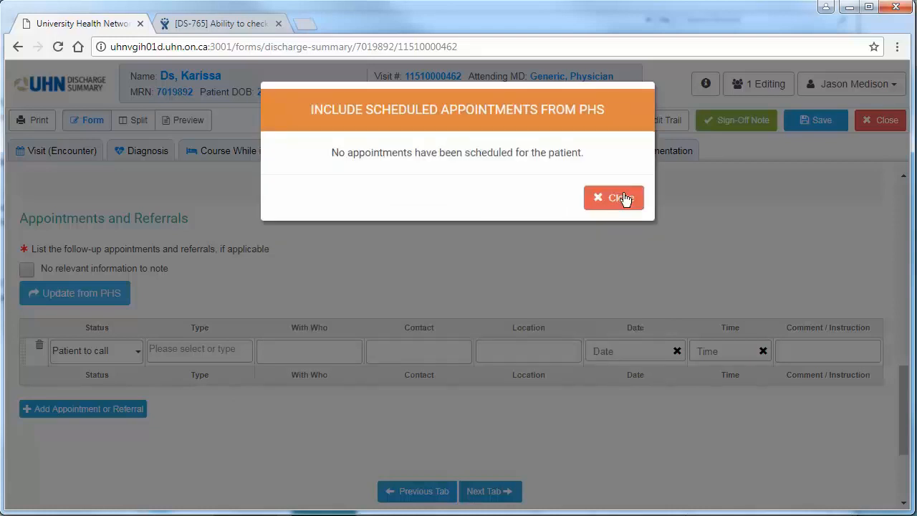
click(617, 193)
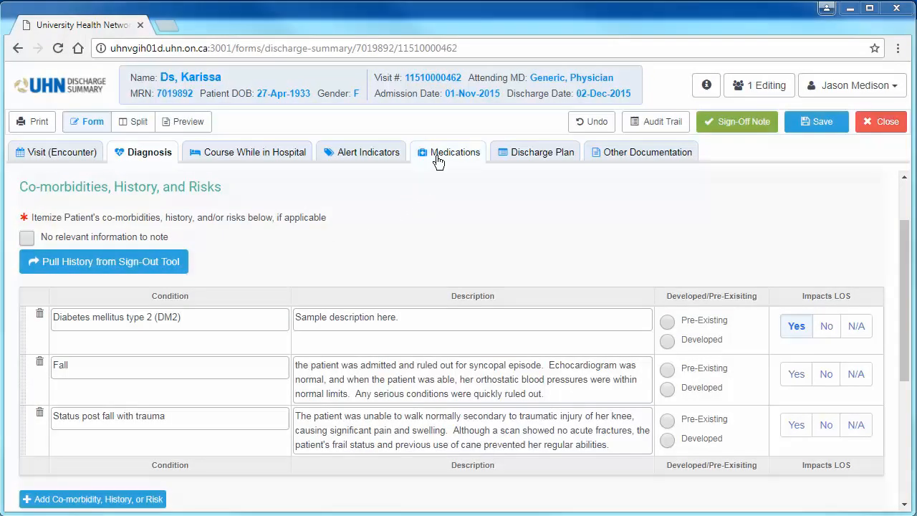
Update the discharge medications from EPR in the Discharge Rec and align the BPMH medications with them
click(438, 161)
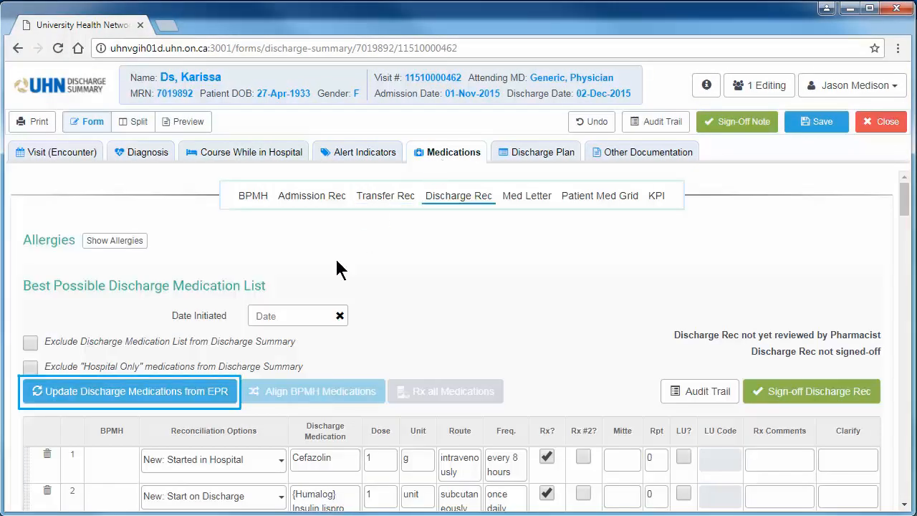
click(227, 391)
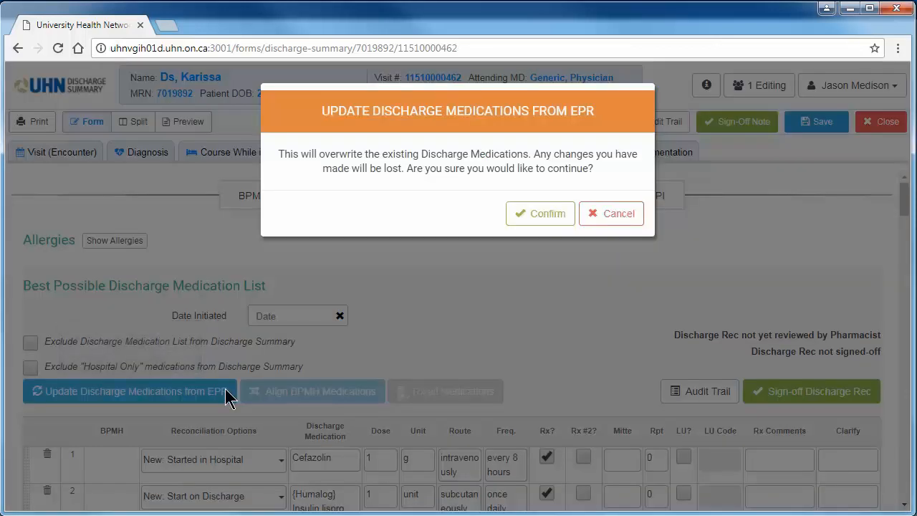
click(534, 218)
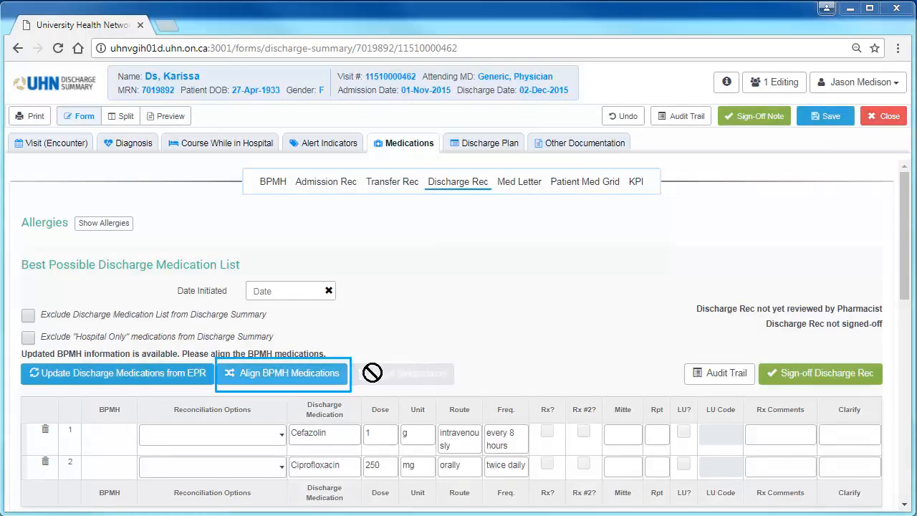
click(330, 380)
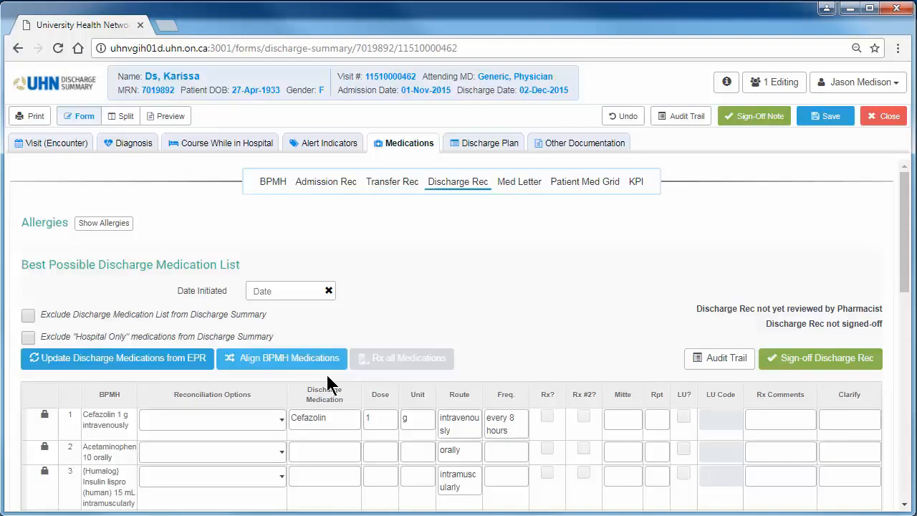
Add a blank row to the end of the Best Possible Discharge Medication List
scroll(323, 380, down, 1)
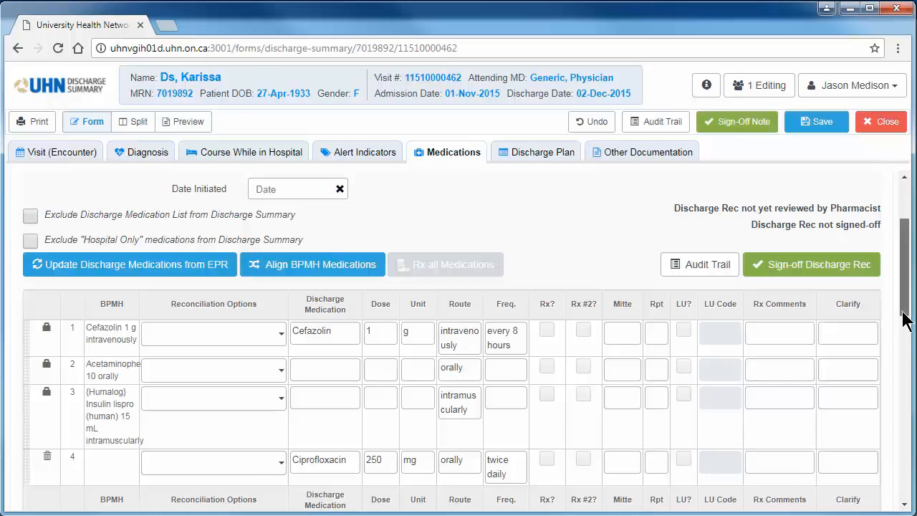
scroll(905, 325, down, 1)
scroll(905, 325, down, 3)
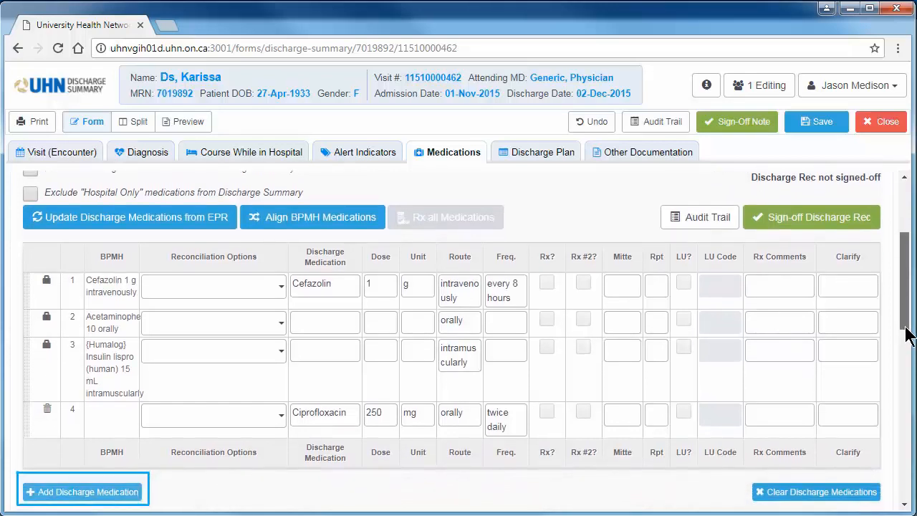
click(140, 490)
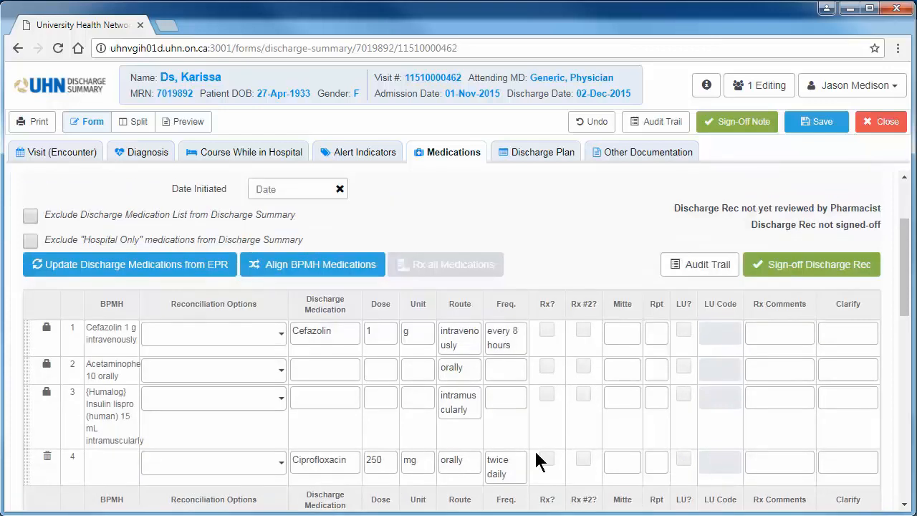
drag(904, 321, 907, 336)
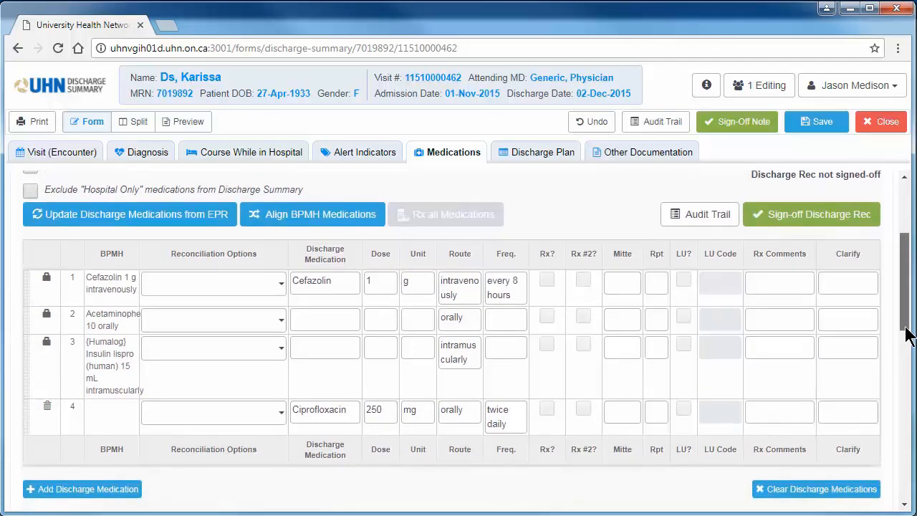
click(137, 491)
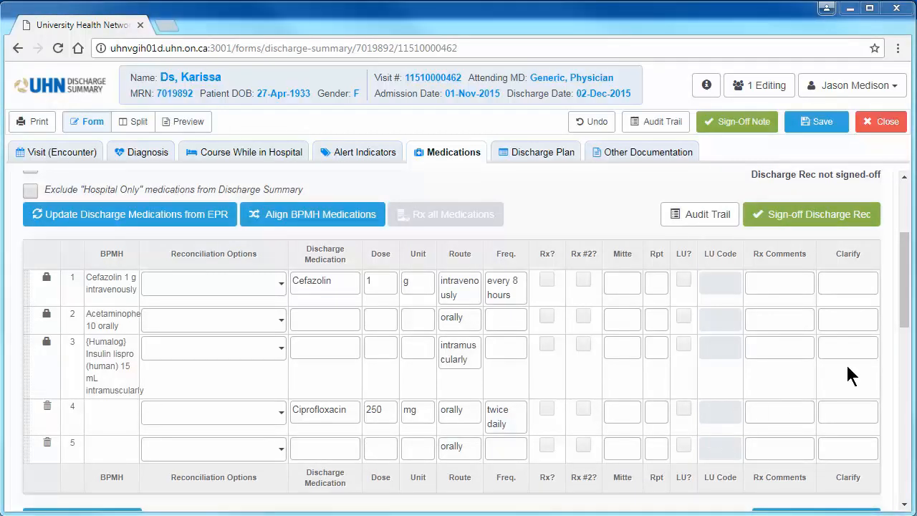
Clear all discharge medications from the list and undo the clearing
drag(904, 324, 905, 340)
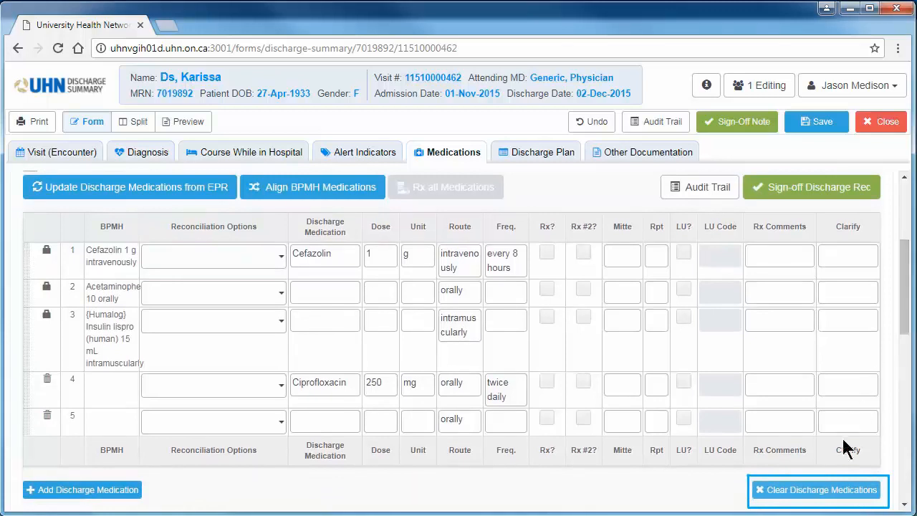
click(835, 492)
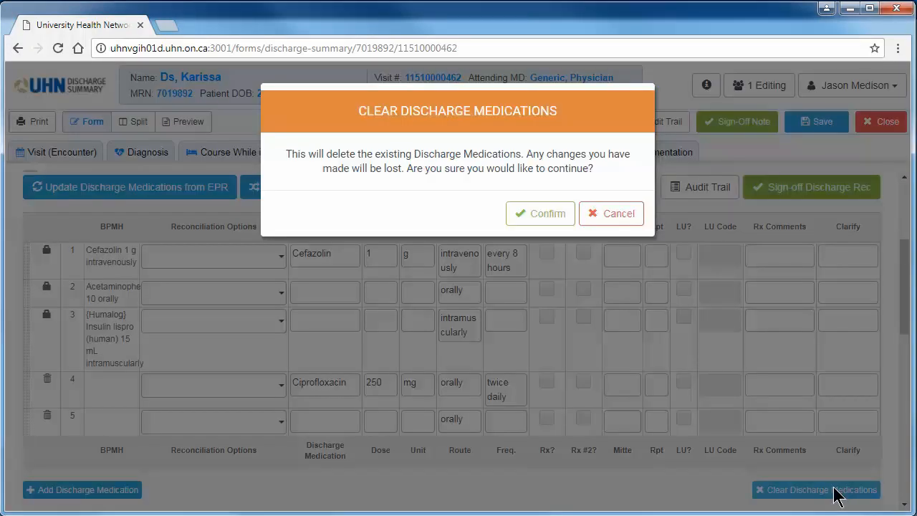
click(565, 224)
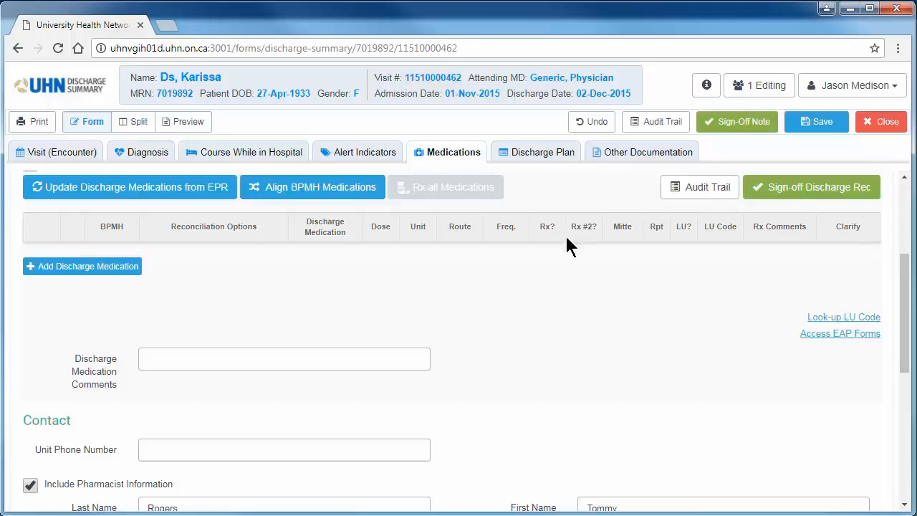
click(600, 124)
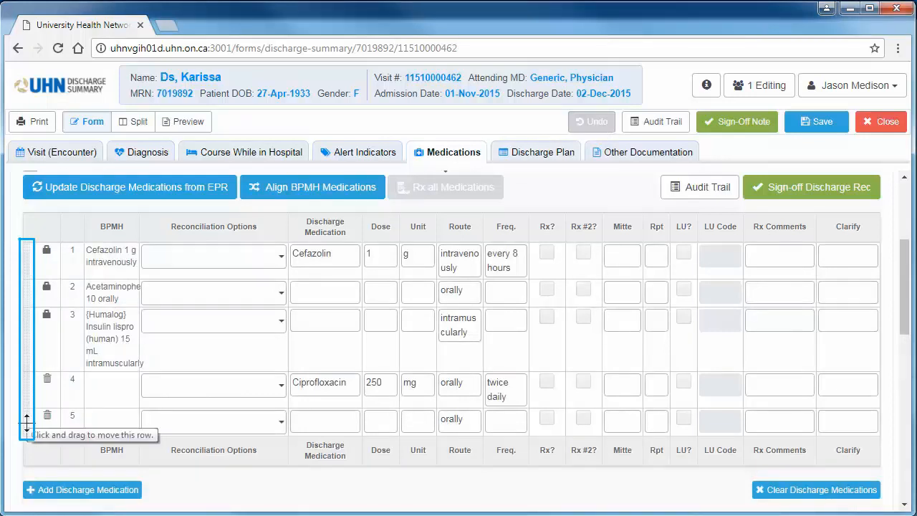
Move the blank medication row above Ciprofloxacin and delete it
drag(26, 422, 35, 296)
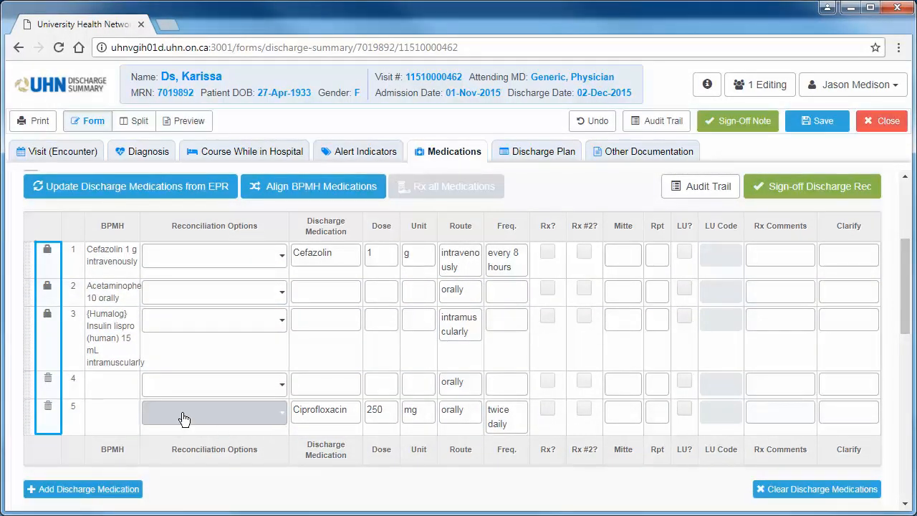
click(49, 381)
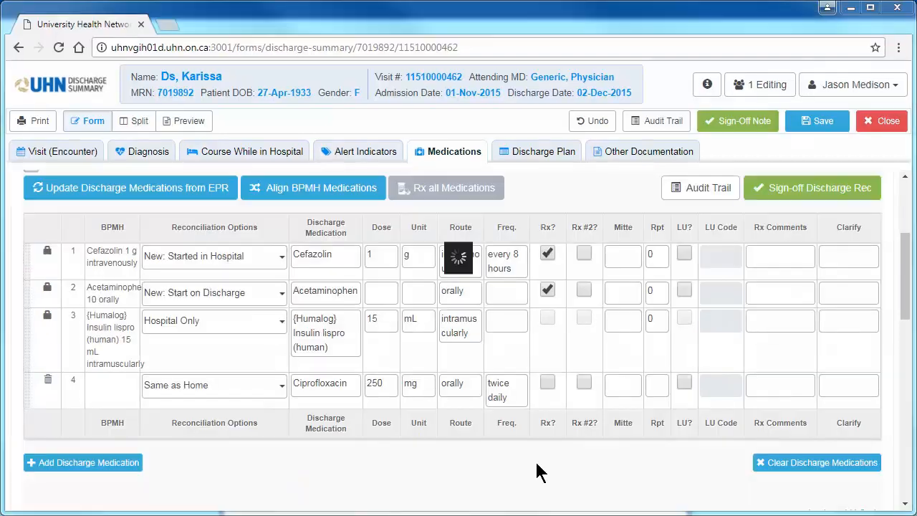
Open the Patient Medication Grid and bring up the choices for adding a column to the medication schedule
scroll(905, 289, up, 3)
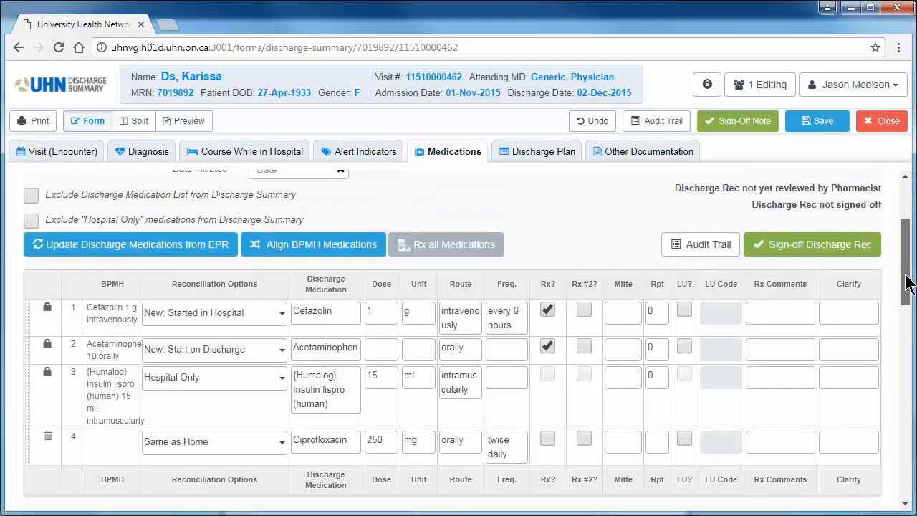
click(622, 204)
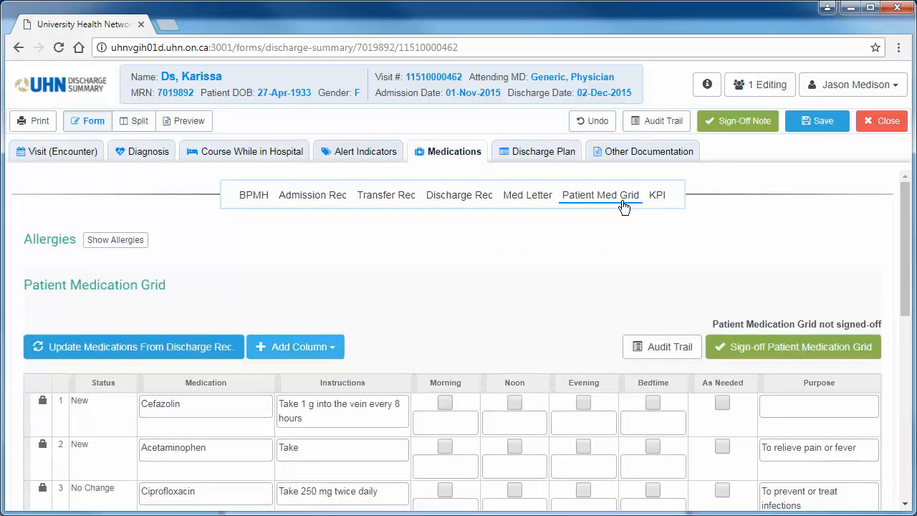
click(339, 348)
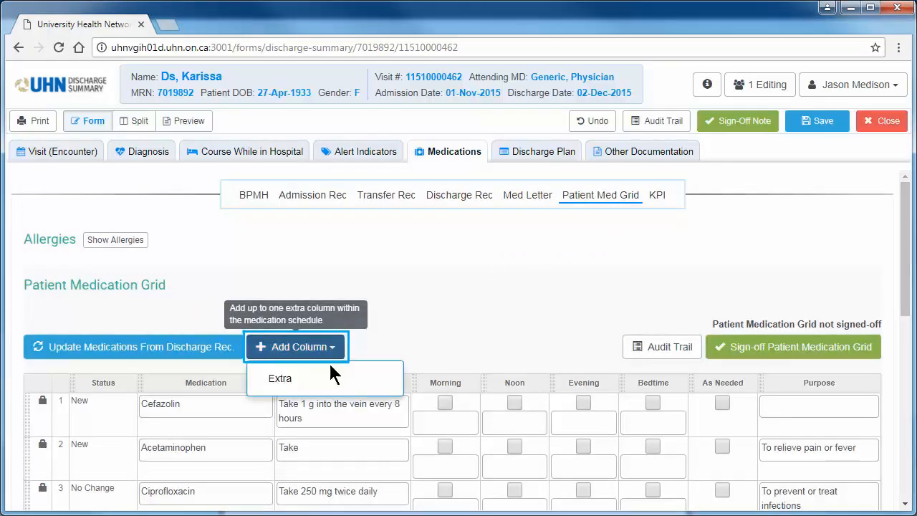